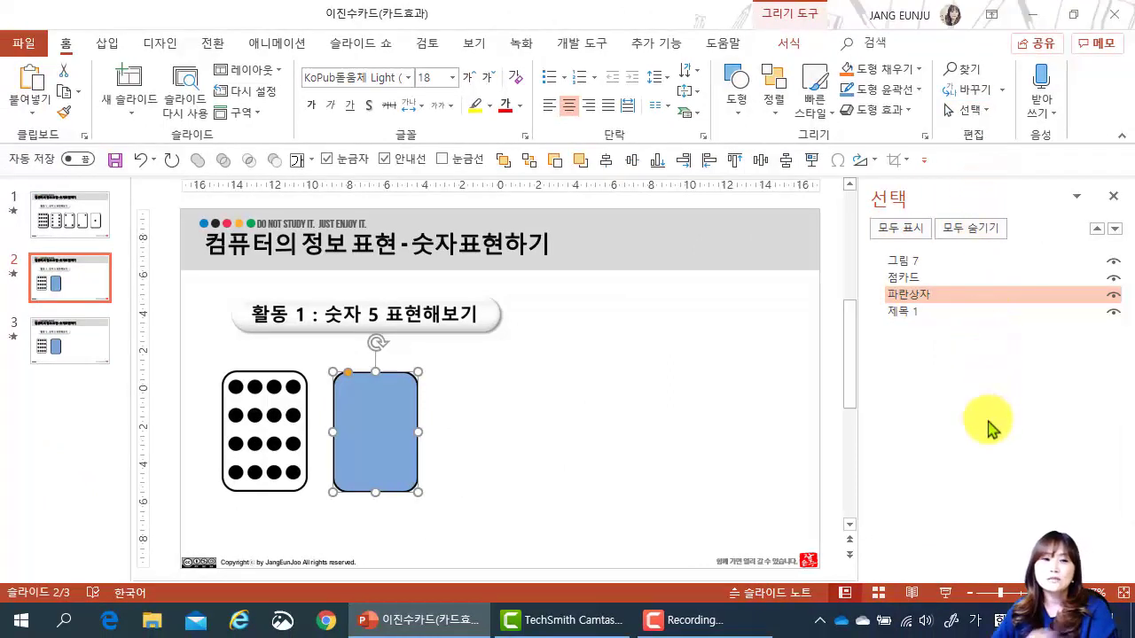
Hide the slide title object 제목 1 and make it visible again
{"action": "left_click", "coordinate": [918, 312]}
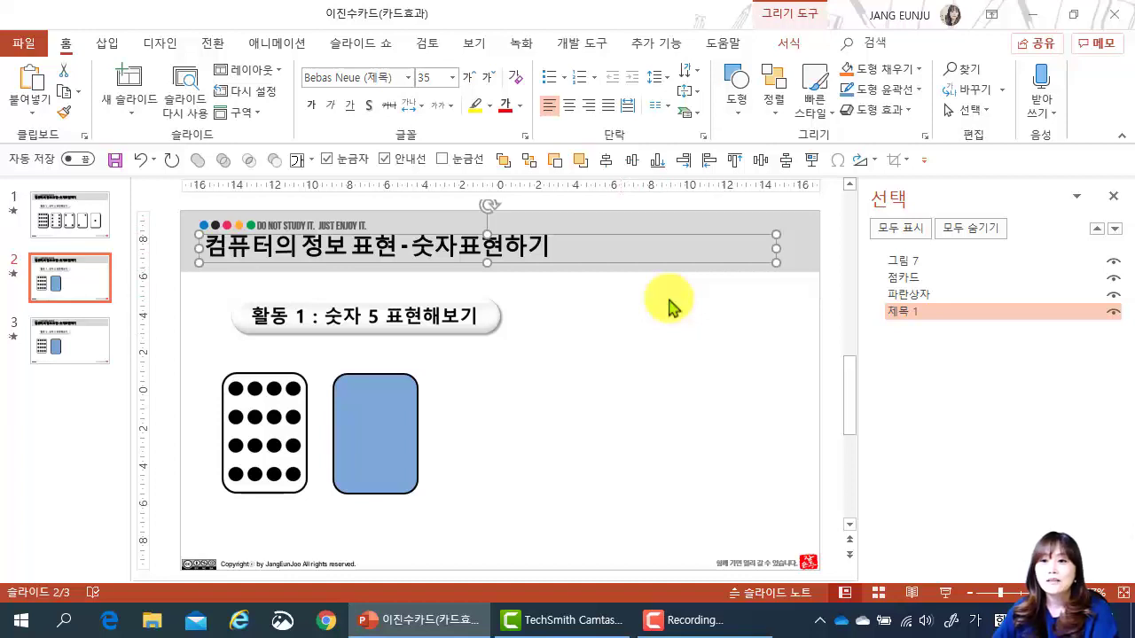
{"action": "left_click", "coordinate": [1114, 316]}
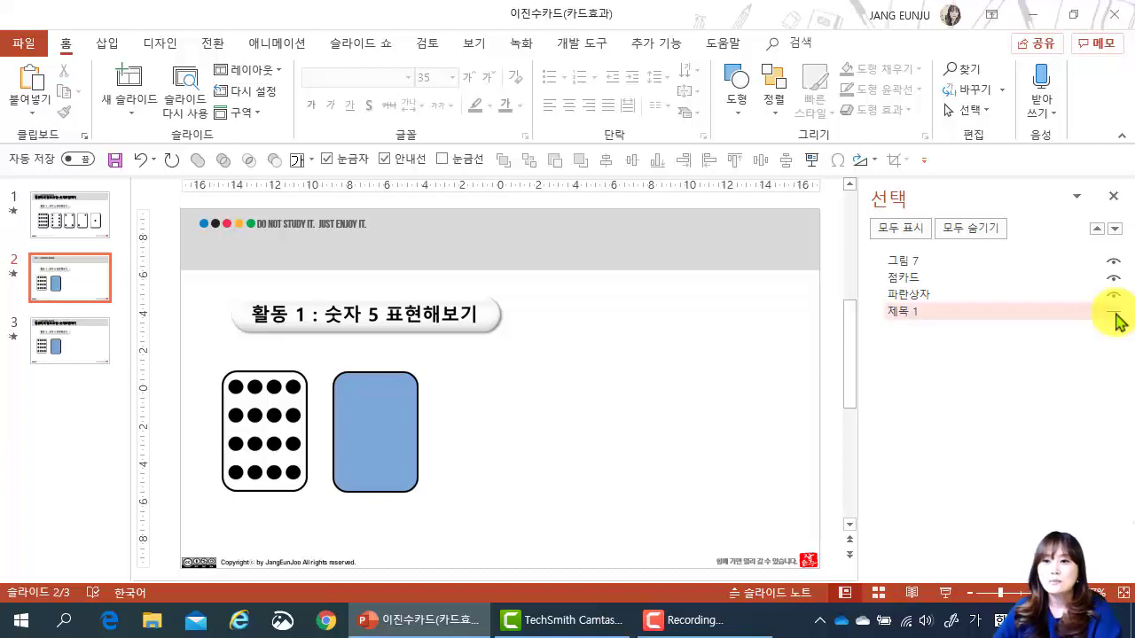
{"action": "left_click", "coordinate": [1115, 313]}
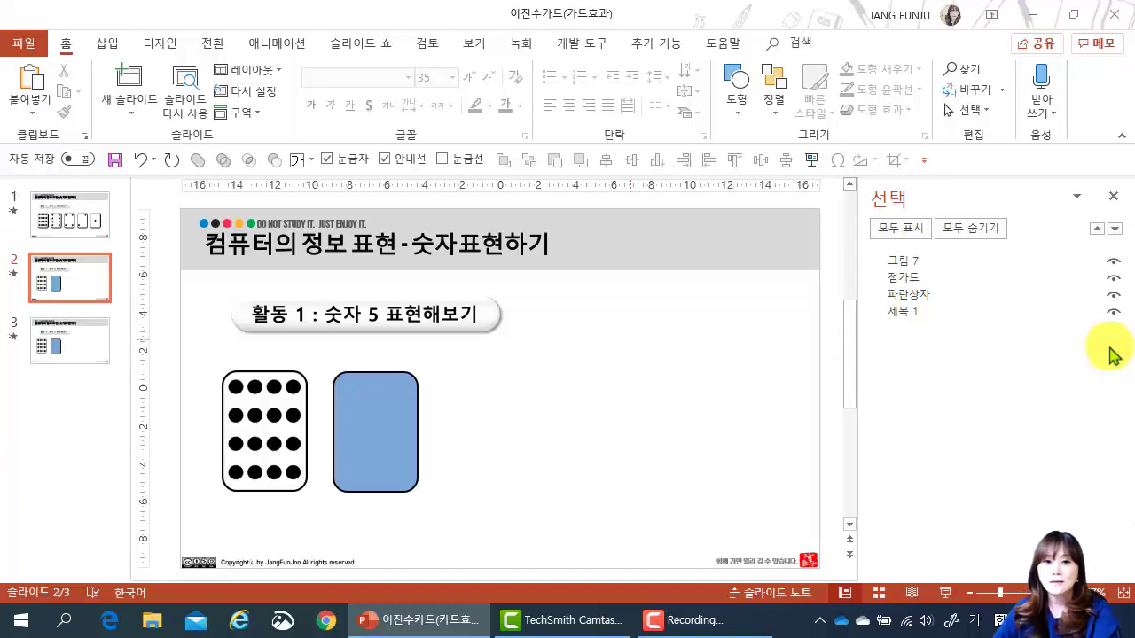
Rename the dot card object on slide 2 as 점카드(앞면)
{"action": "left_click", "coordinate": [298, 417]}
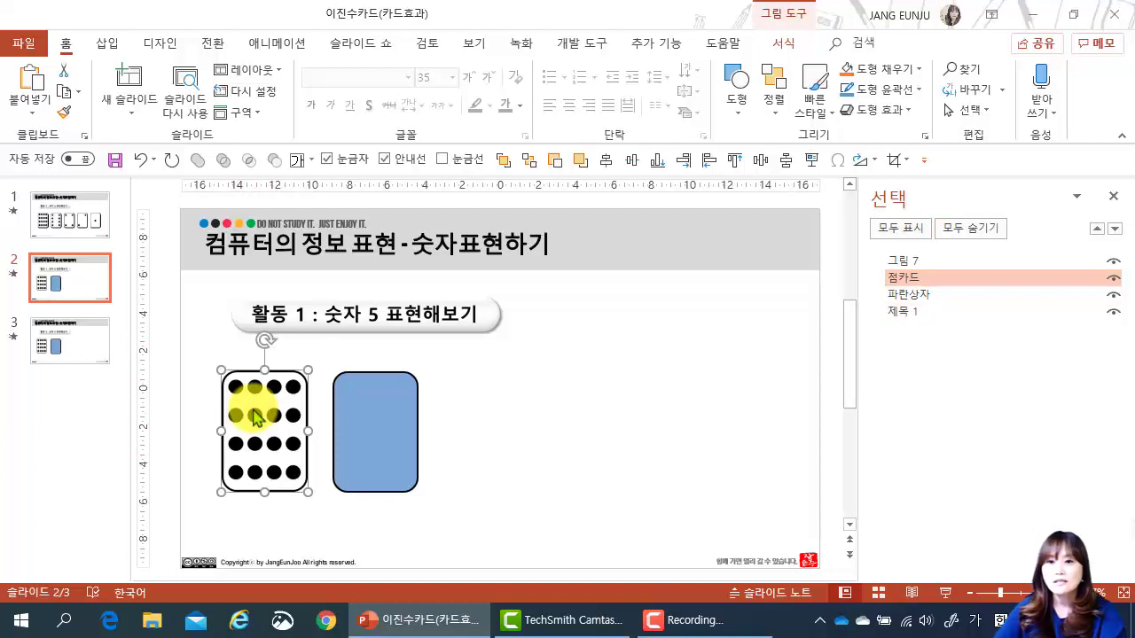
{"action": "double_click", "coordinate": [931, 279]}
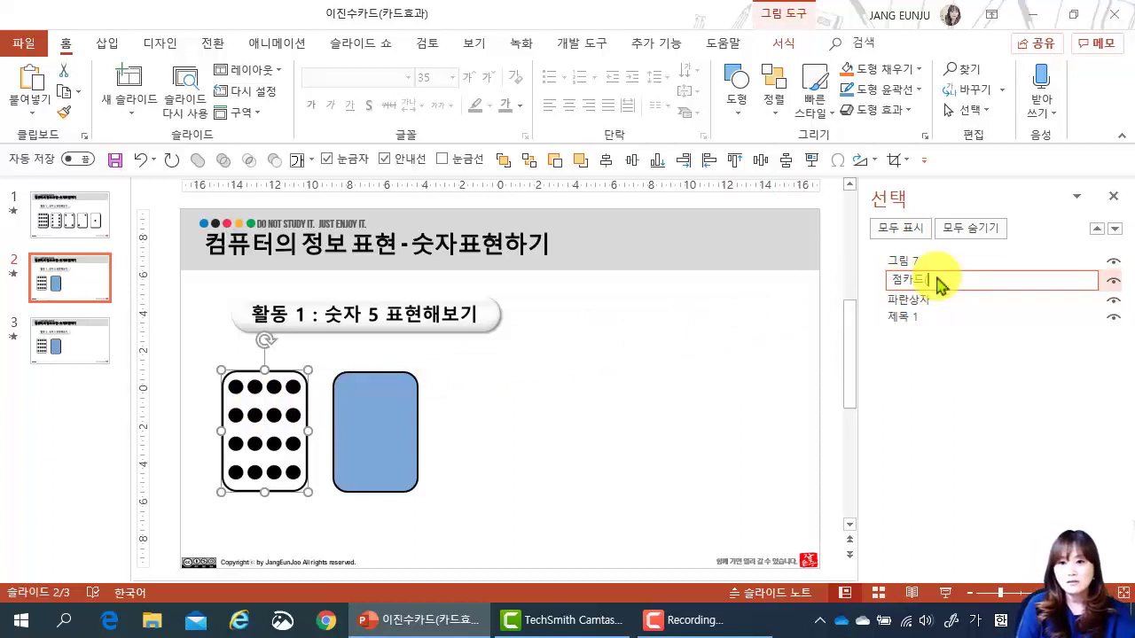
{"action": "type", "text": "(앞면)"}
{"action": "key", "text": "Return"}
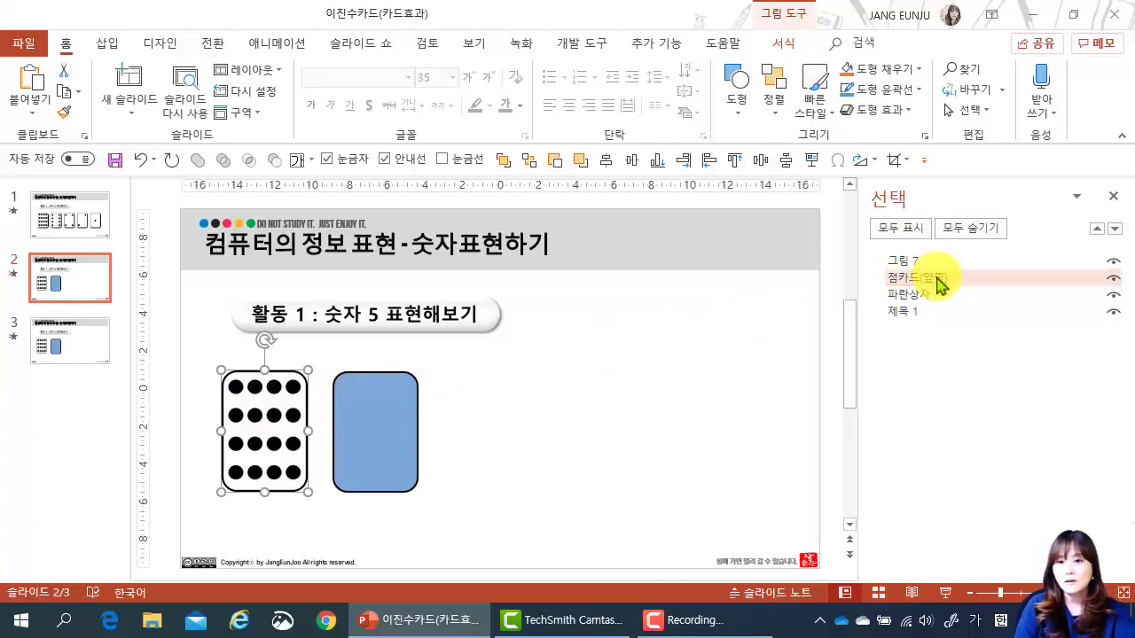
Rename the blue rounded rectangle object as 파란상자(뒷면) and close the list of slide objects
{"action": "left_click", "coordinate": [381, 451]}
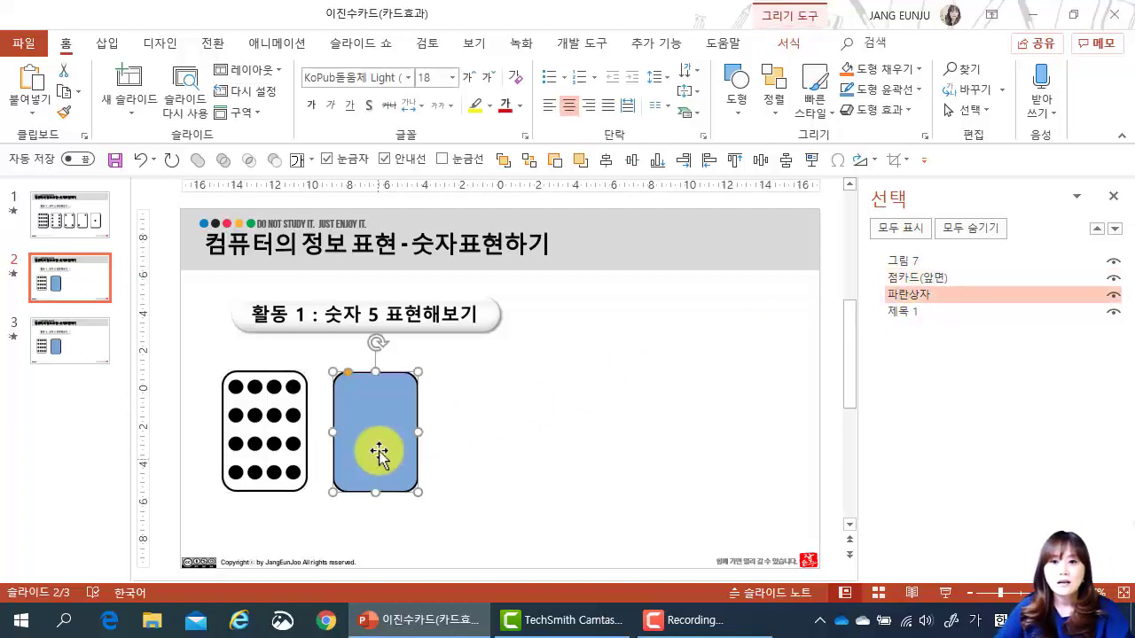
{"action": "double_click", "coordinate": [957, 296]}
{"action": "type", "text": "(뒷면"}
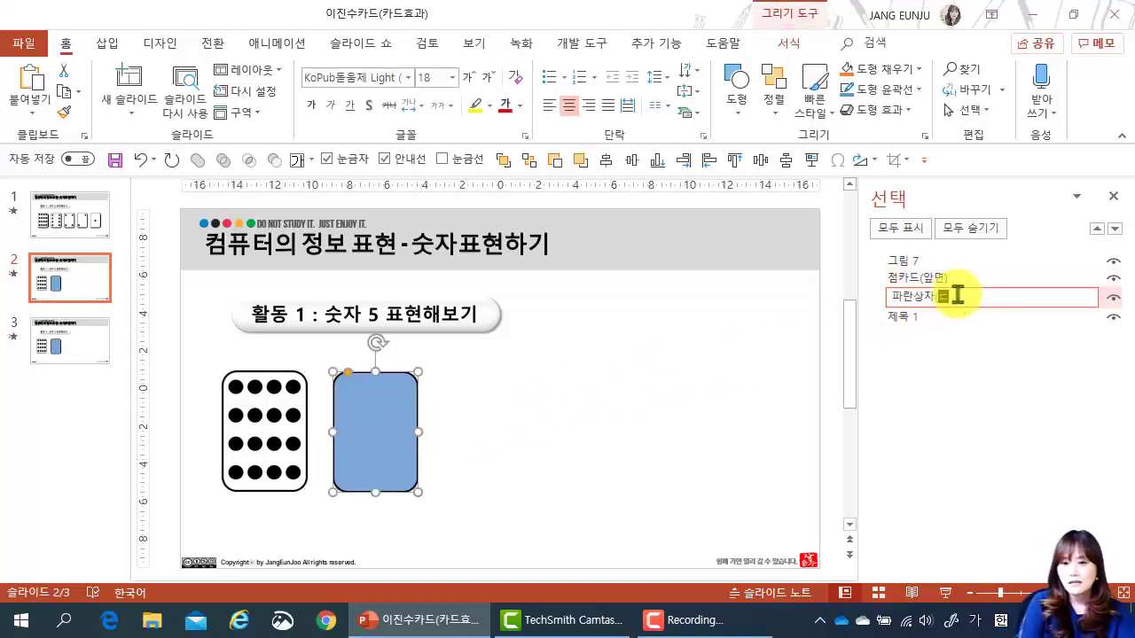
{"action": "type", "text": ")"}
{"action": "key", "text": "Return"}
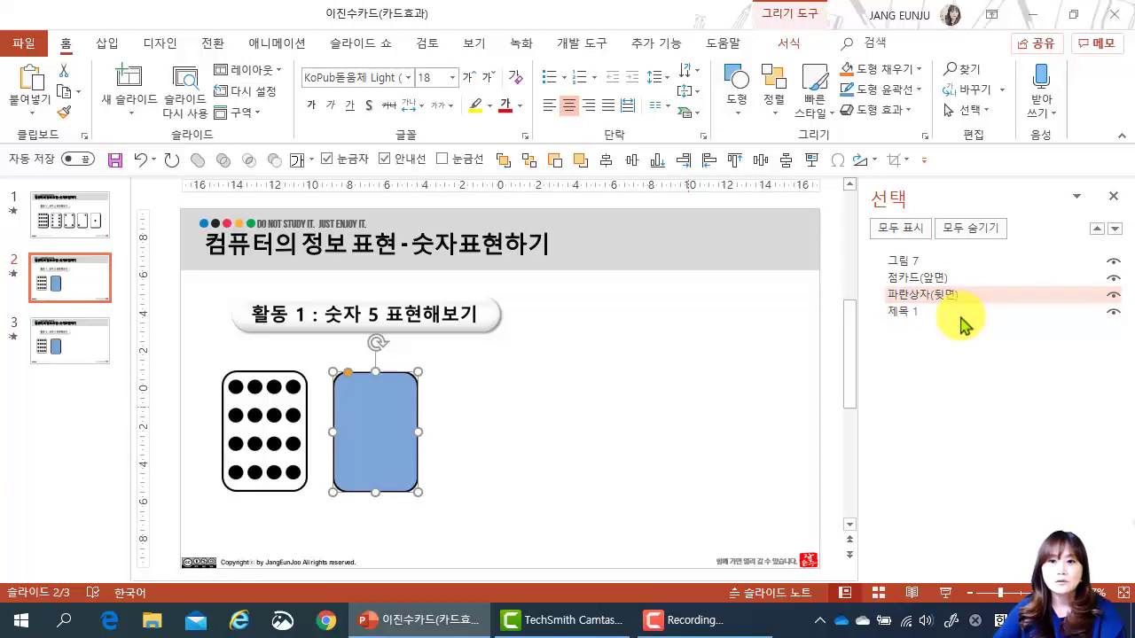
{"action": "left_click", "coordinate": [1113, 196]}
{"action": "left_click", "coordinate": [717, 446]}
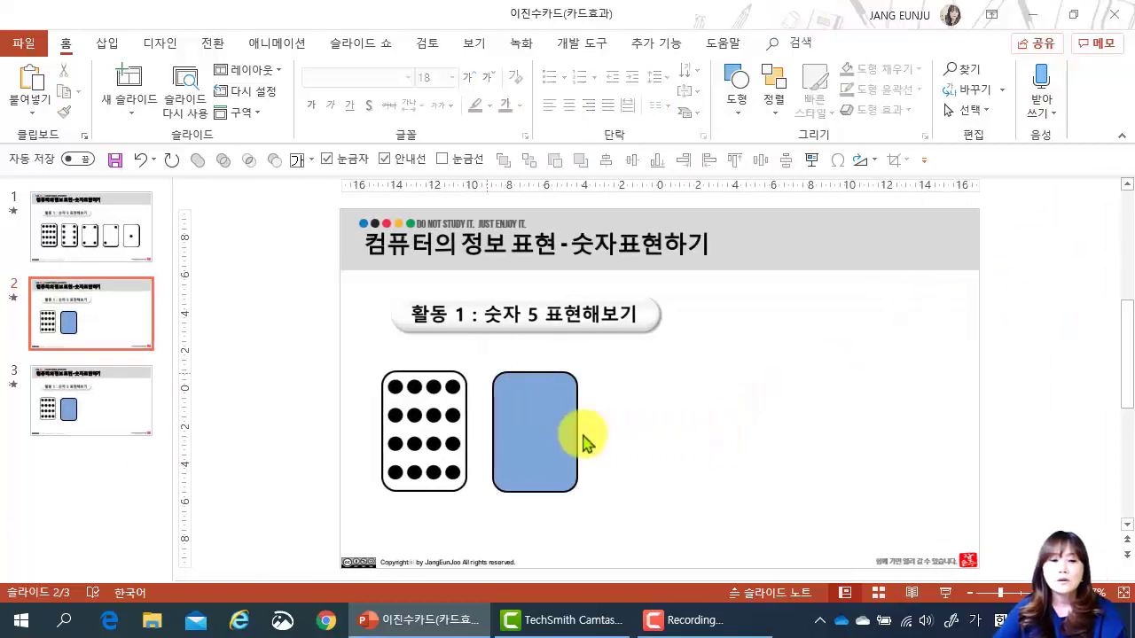
Apply the 붕괴 exit animation from the additional exit effects to the dot card
{"action": "left_click", "coordinate": [426, 424]}
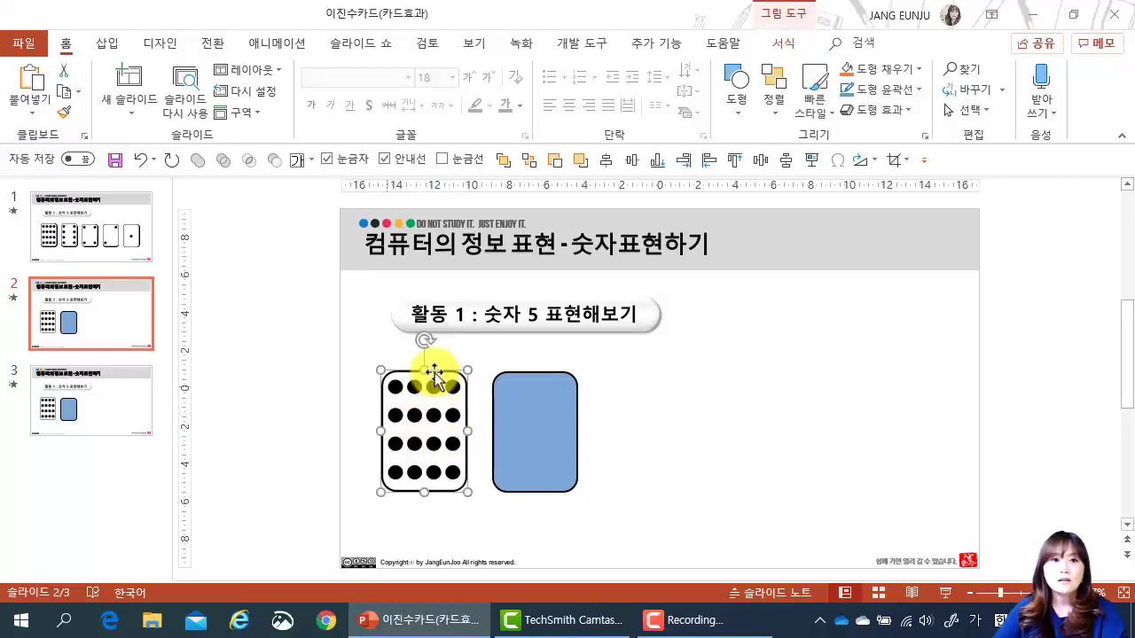
{"action": "left_click", "coordinate": [268, 46]}
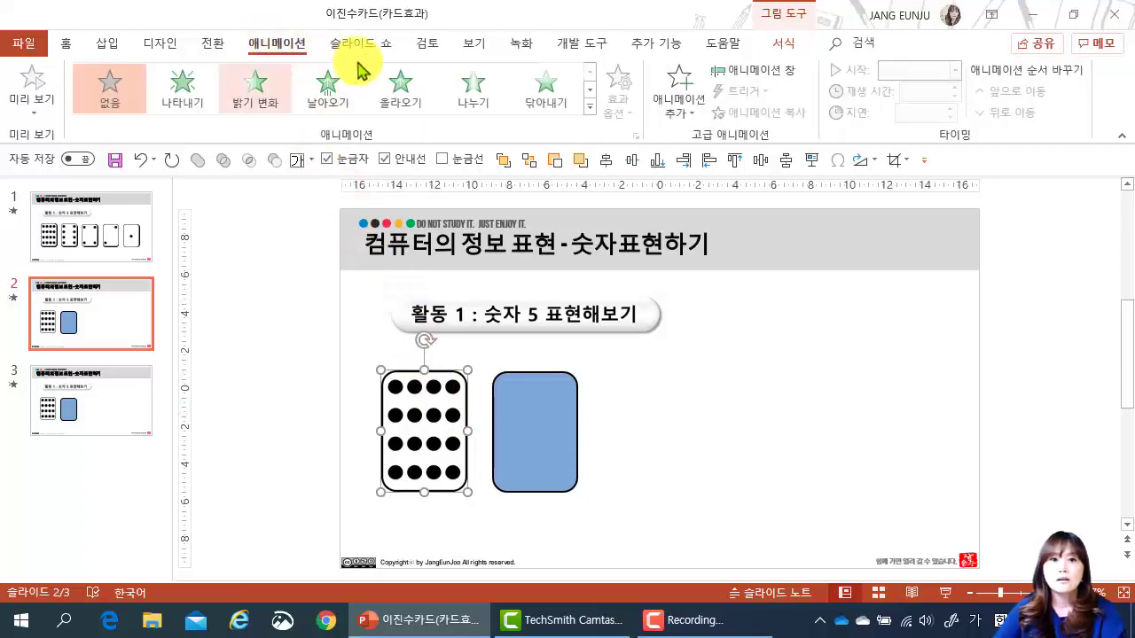
{"action": "left_click", "coordinate": [590, 111]}
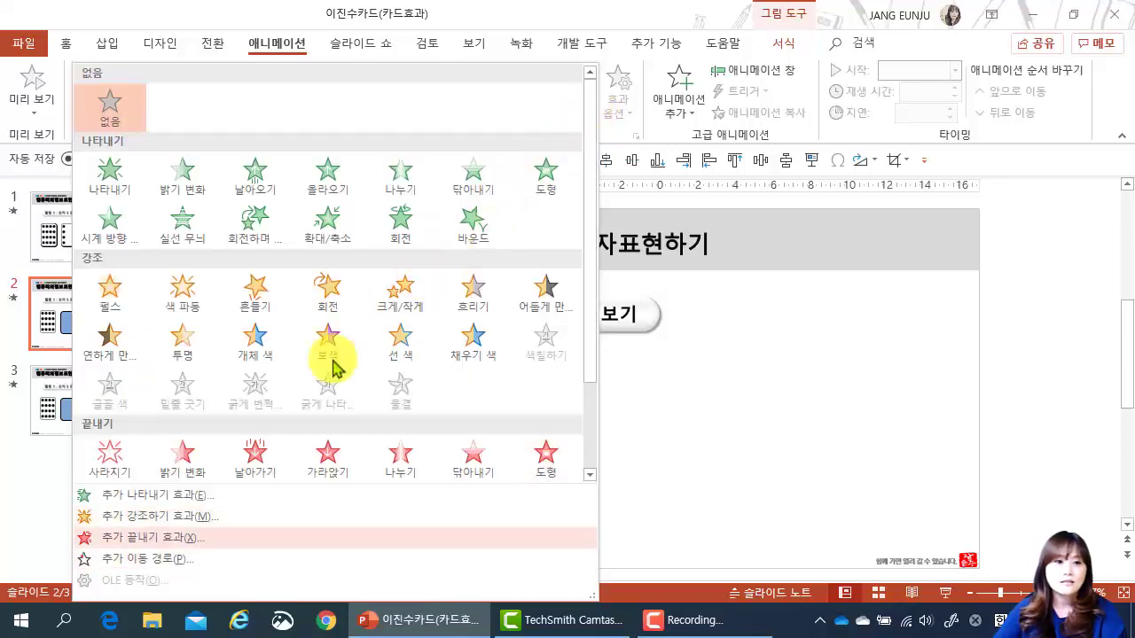
{"action": "left_click", "coordinate": [146, 538]}
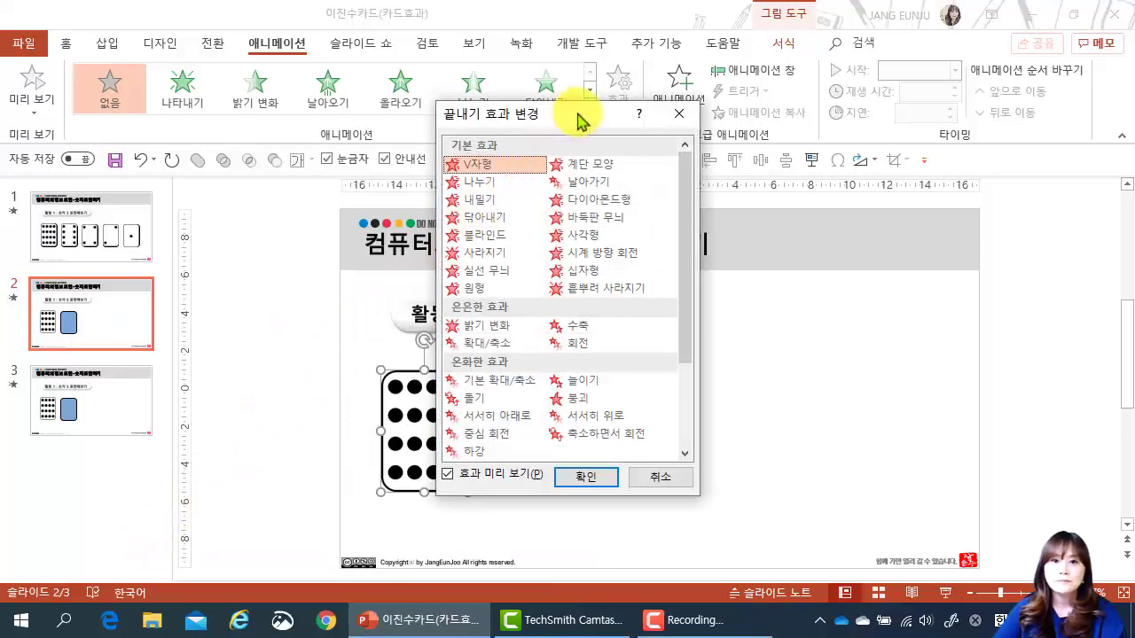
{"action": "left_click_drag", "start_coordinate": [582, 114], "coordinate": [627, 104]}
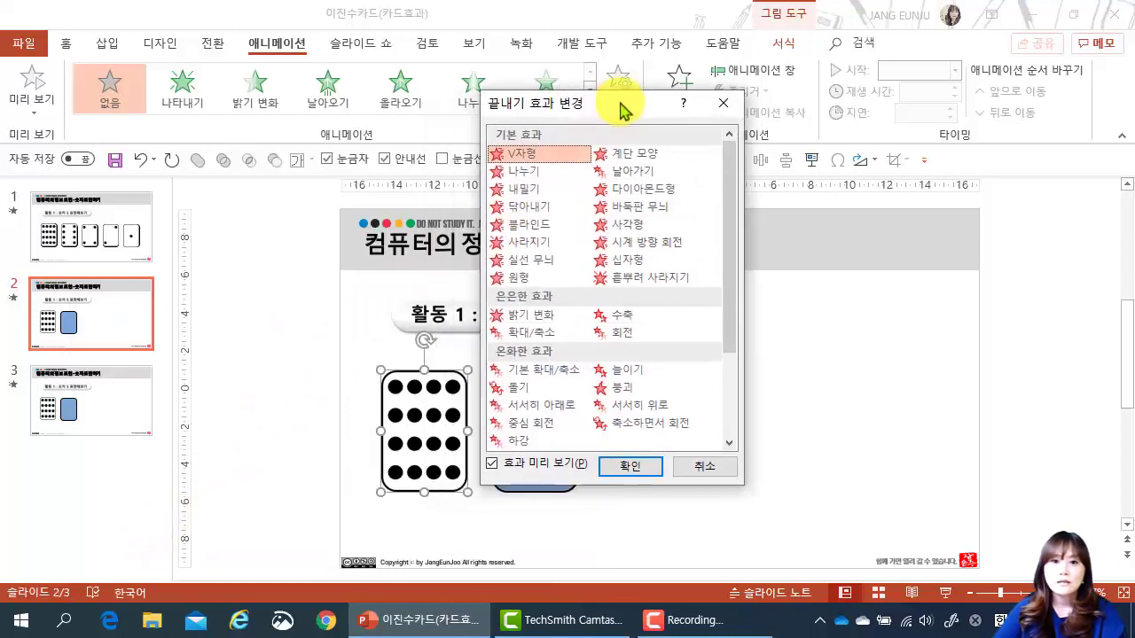
{"action": "left_click", "coordinate": [621, 390]}
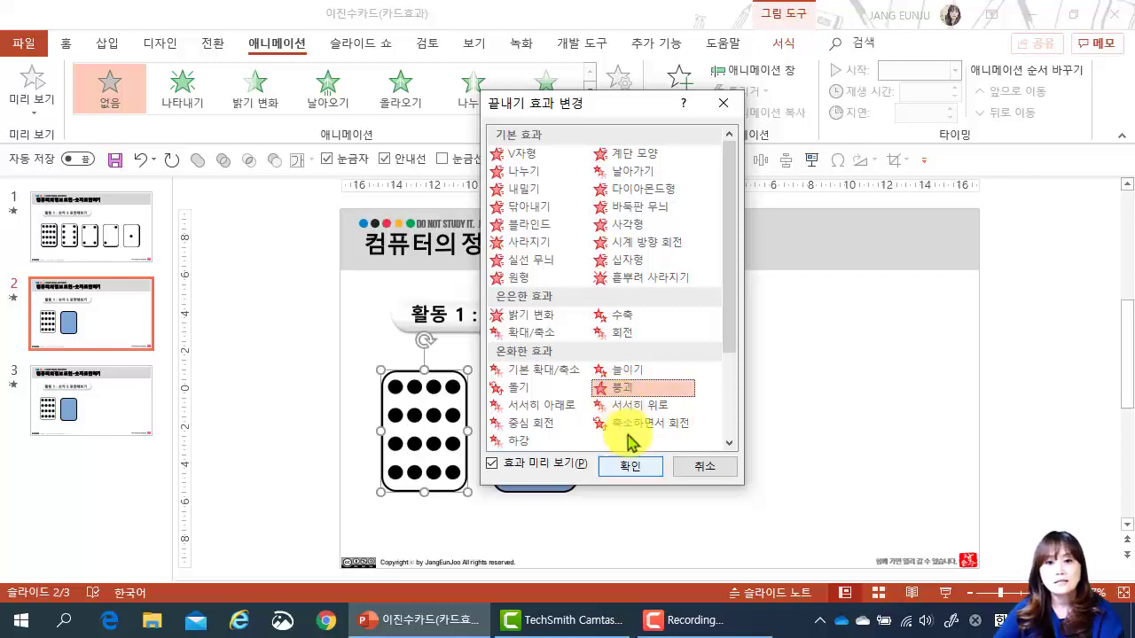
{"action": "left_click", "coordinate": [631, 466]}
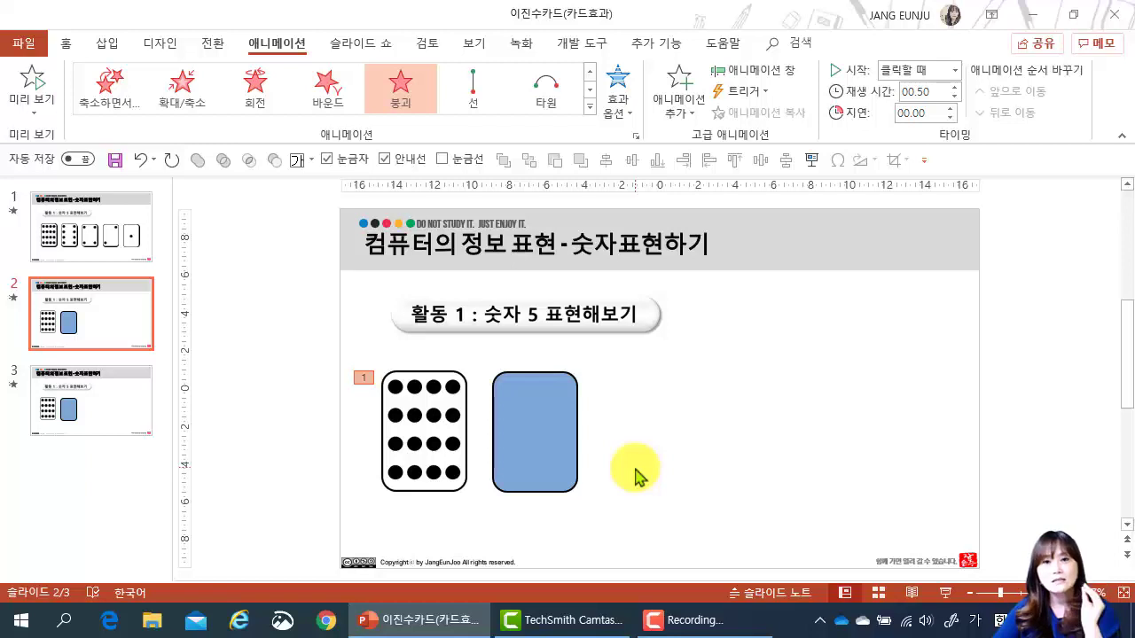
Apply the 늘이기 entrance animation from the additional entrance effects to the blue card
{"action": "left_click", "coordinate": [537, 445]}
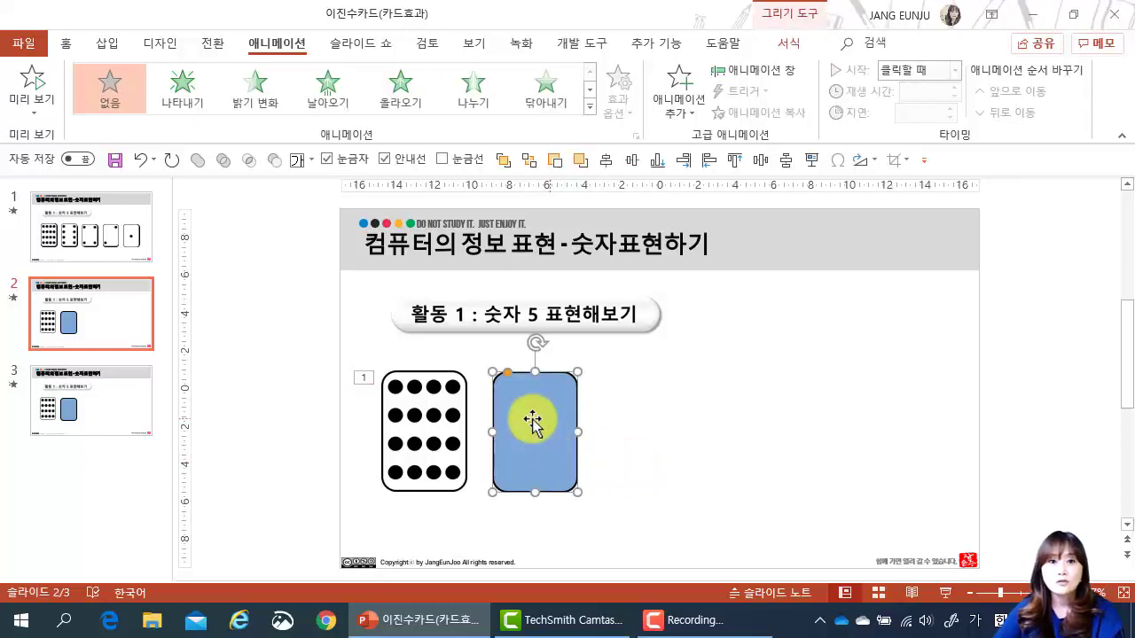
{"action": "left_click", "coordinate": [588, 111]}
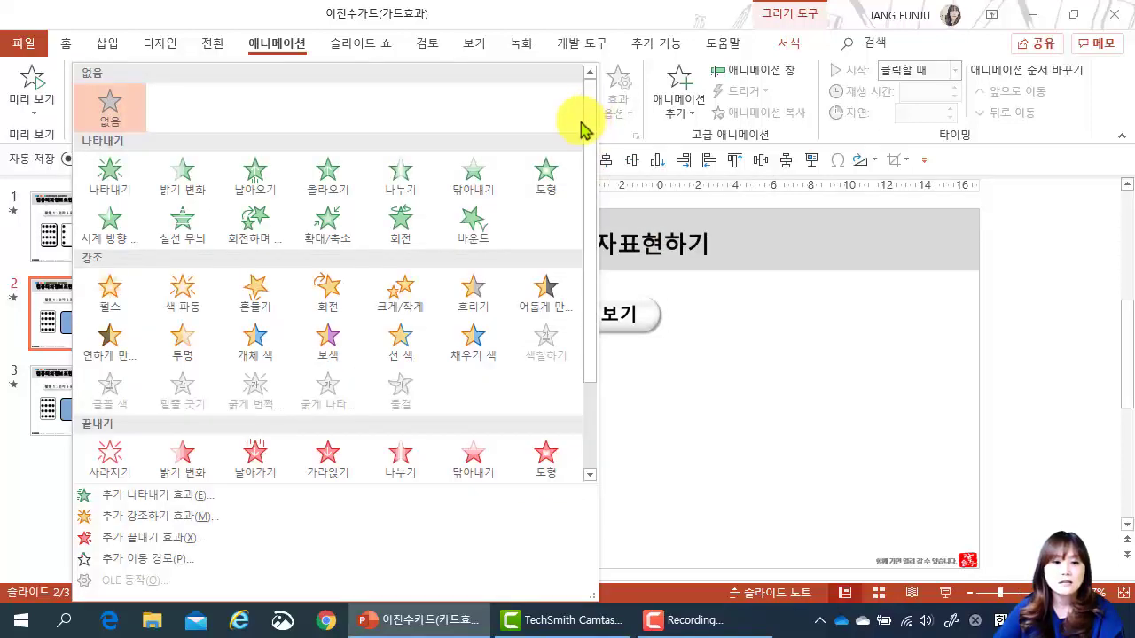
{"action": "left_click", "coordinate": [194, 505]}
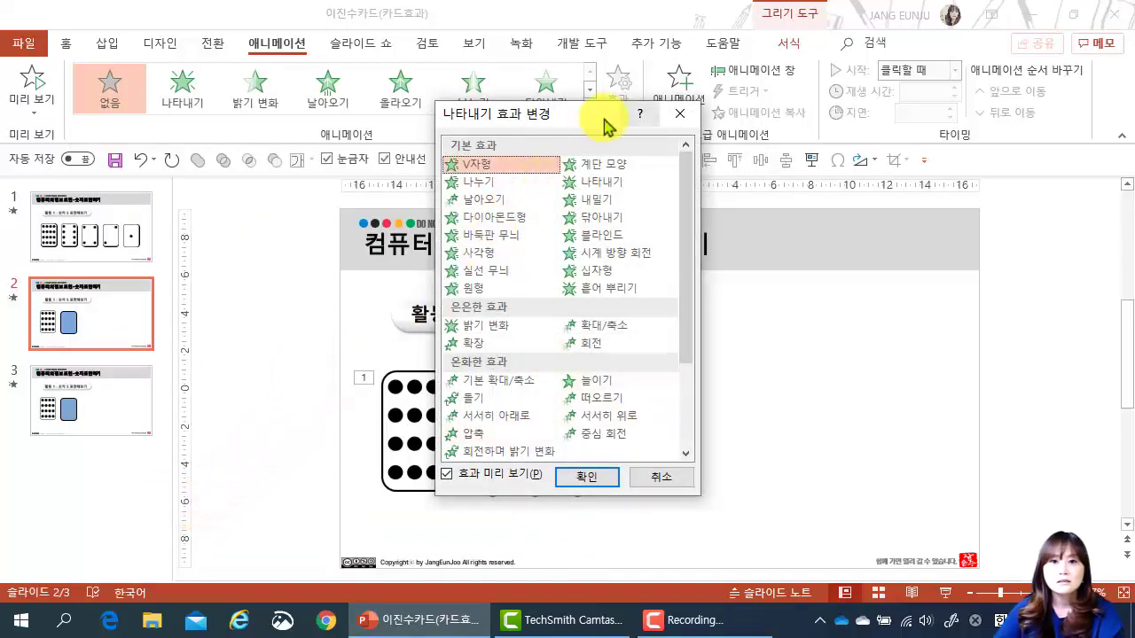
{"action": "left_click_drag", "start_coordinate": [608, 112], "coordinate": [801, 123]}
{"action": "left_click", "coordinate": [778, 393]}
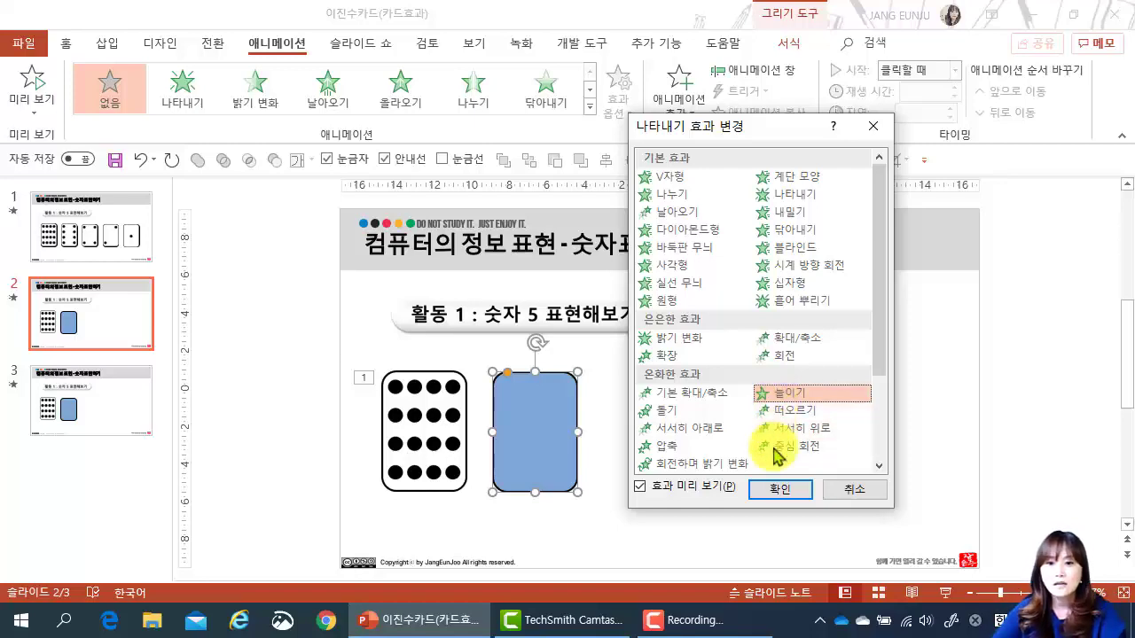
{"action": "left_click", "coordinate": [778, 493]}
{"action": "left_click", "coordinate": [633, 449]}
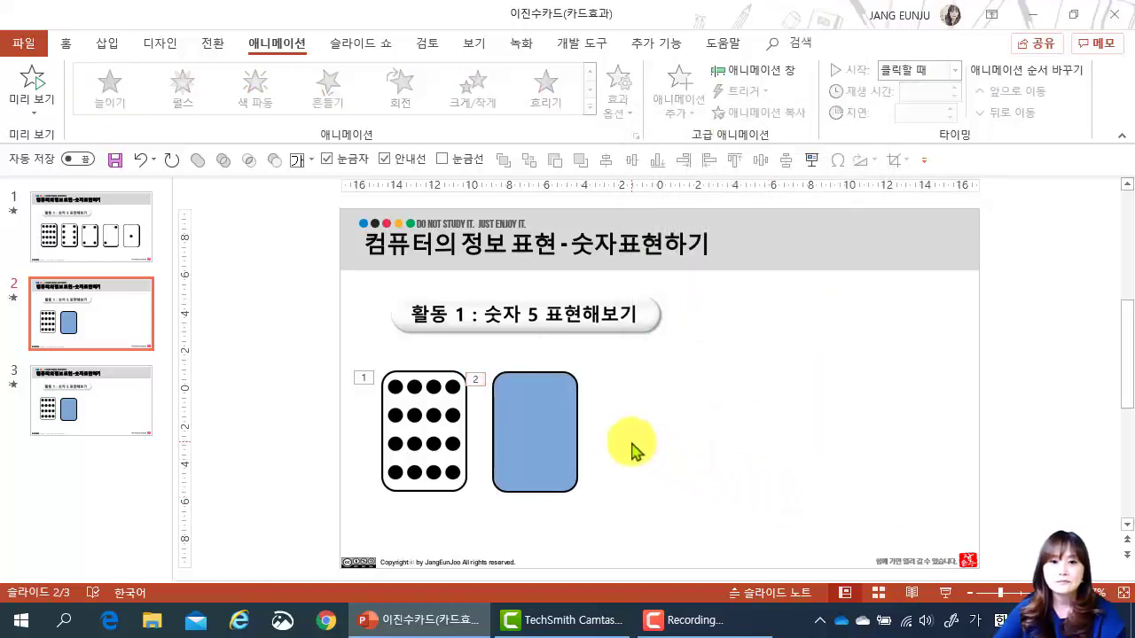
Set the blue card's animation to start together with the previous effect (이전 효과와 함께)
{"action": "left_click", "coordinate": [431, 436]}
{"action": "left_click", "coordinate": [519, 415]}
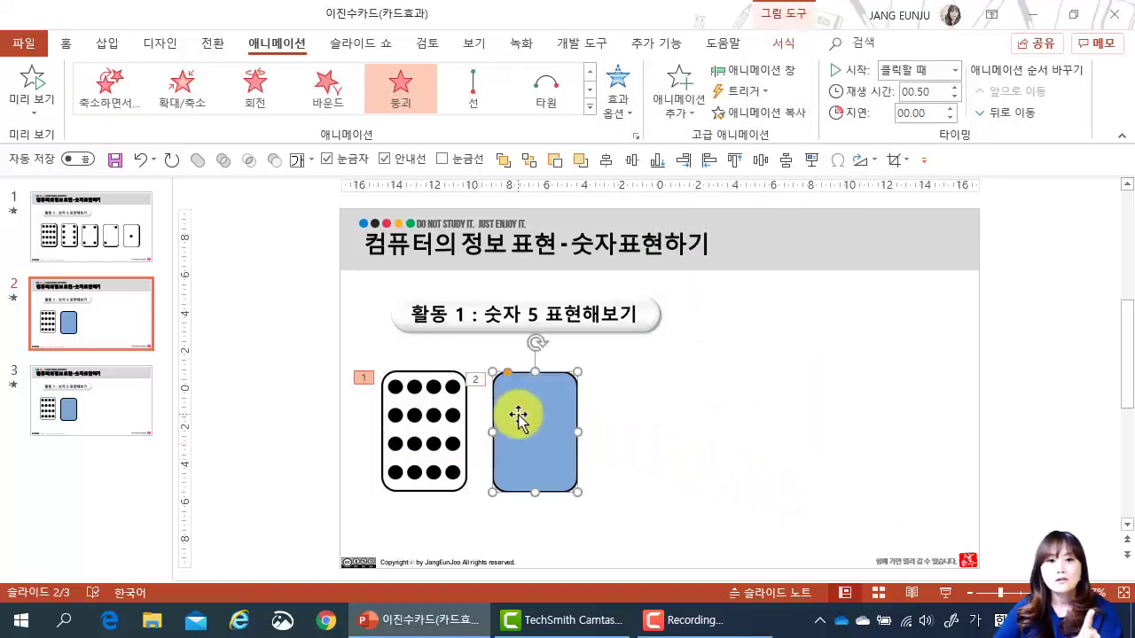
{"action": "left_click", "coordinate": [415, 414]}
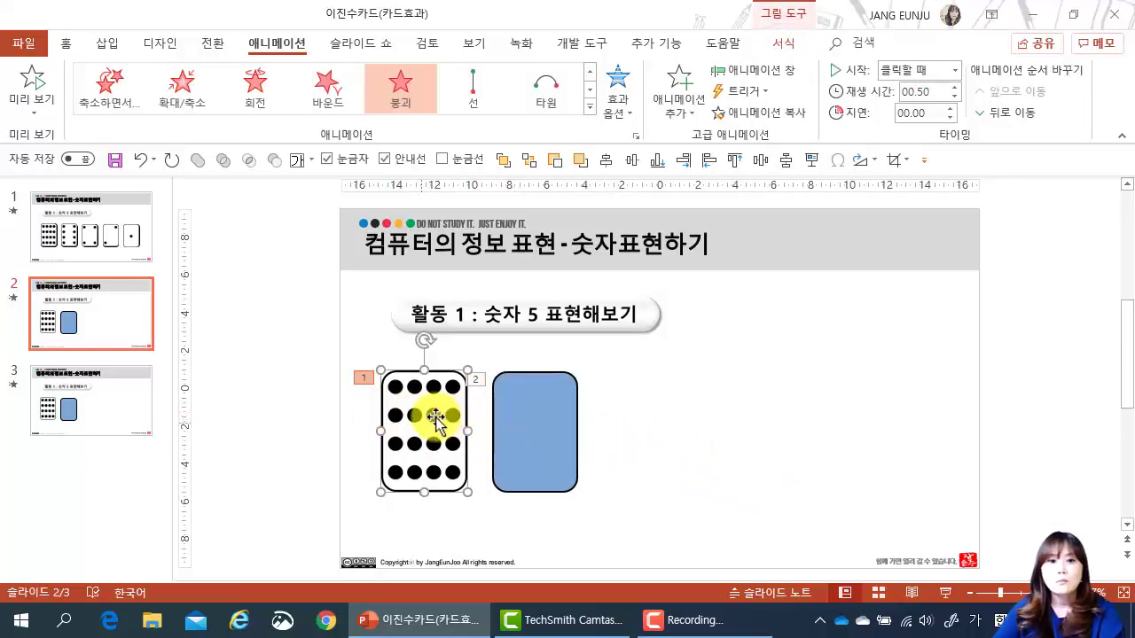
{"action": "left_click", "coordinate": [542, 424]}
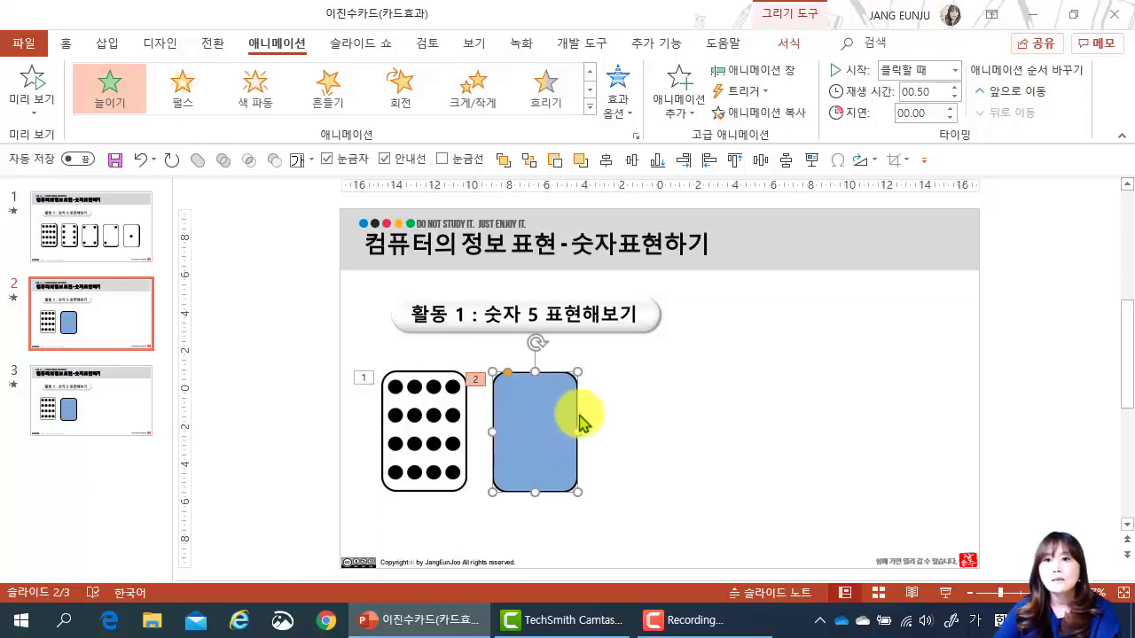
{"action": "left_click", "coordinate": [957, 72]}
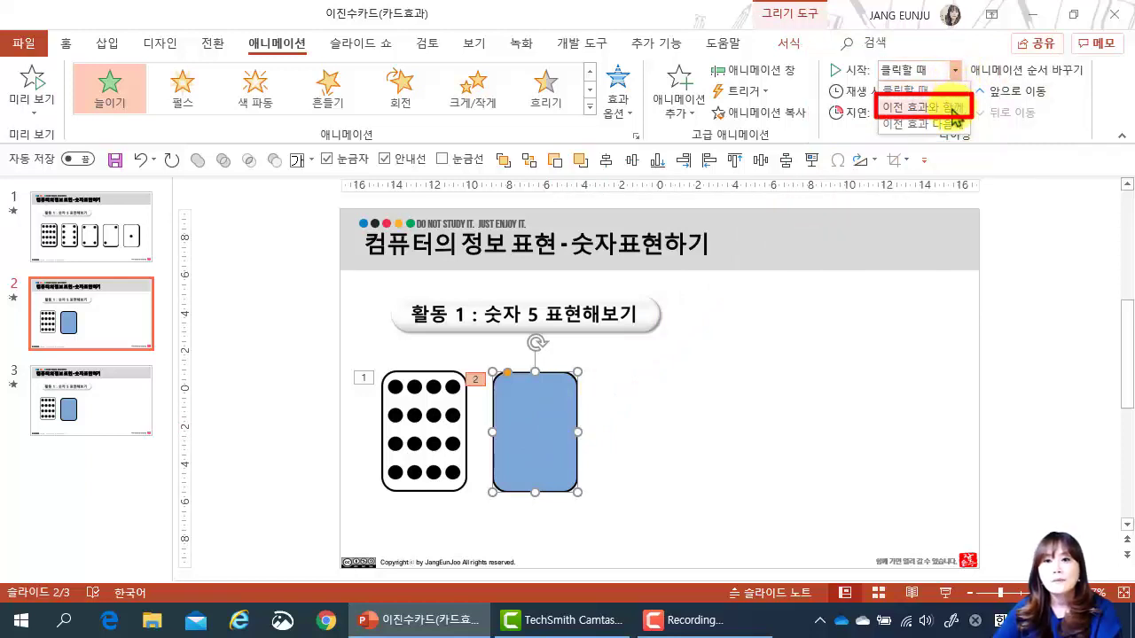
{"action": "left_click", "coordinate": [956, 107]}
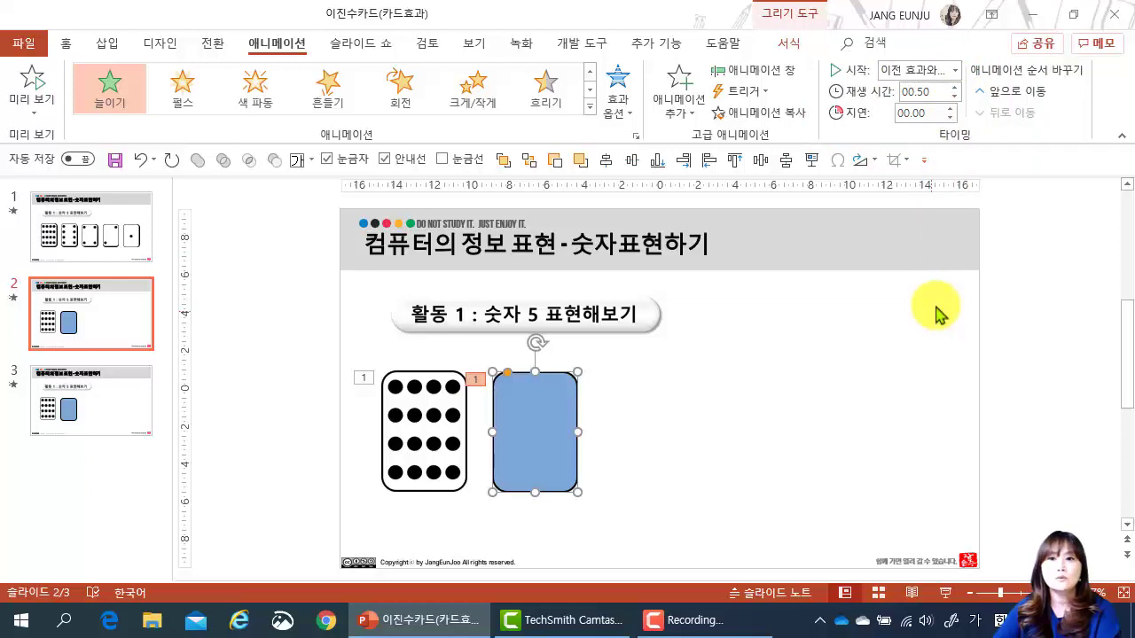
Undo the last change to the cards and preview the slide's animations
{"action": "left_click", "coordinate": [713, 442]}
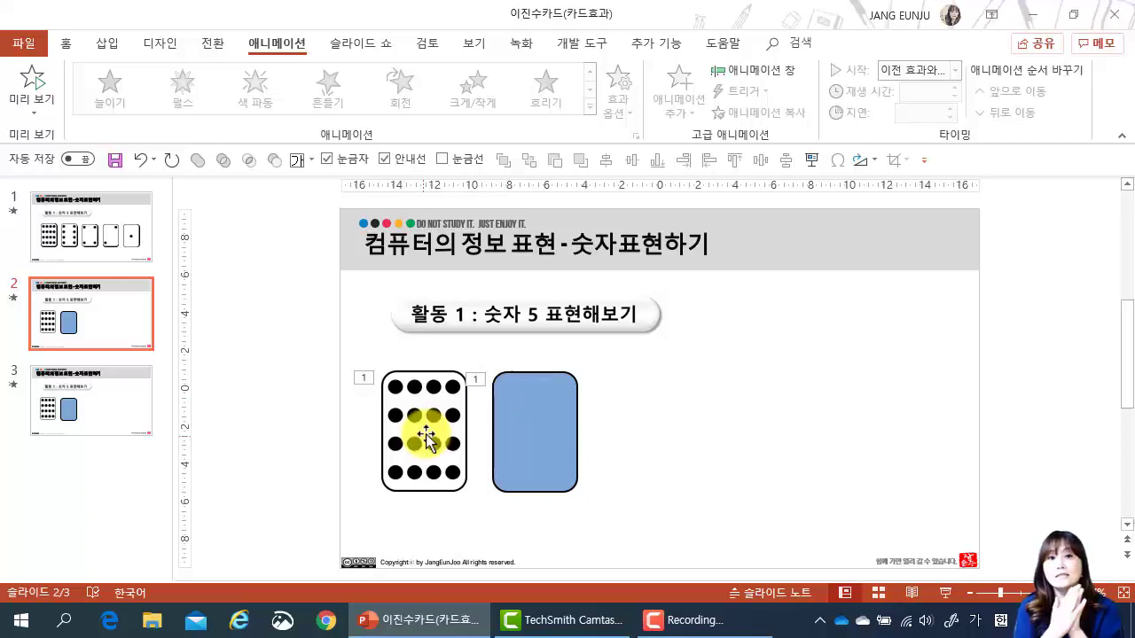
{"action": "key", "text": "ctrl+z"}
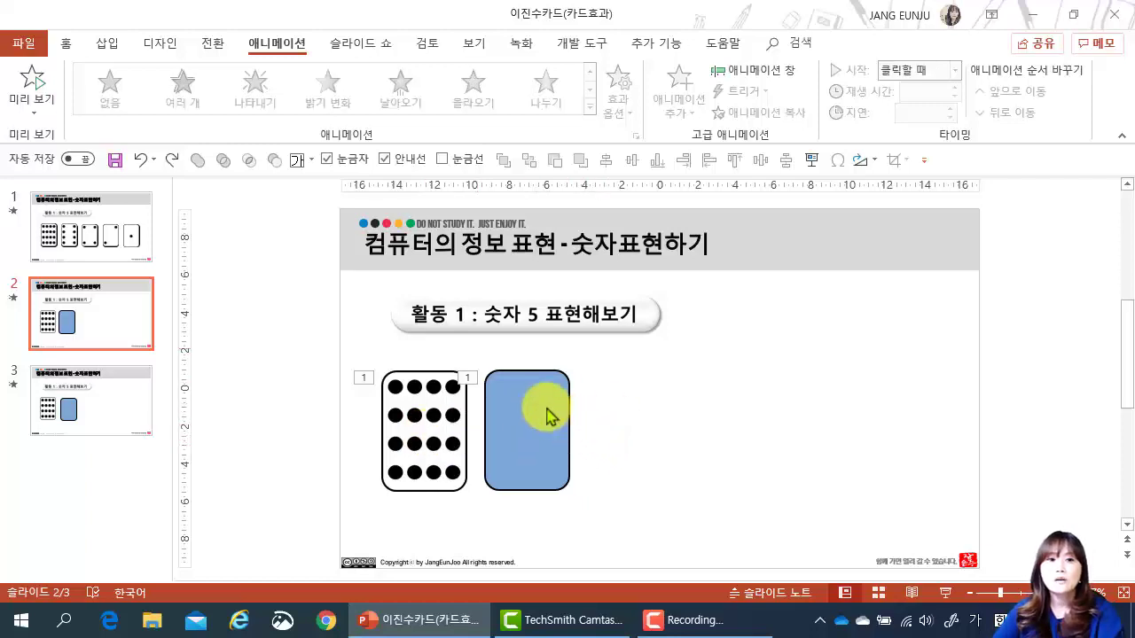
{"action": "left_click", "coordinate": [36, 92]}
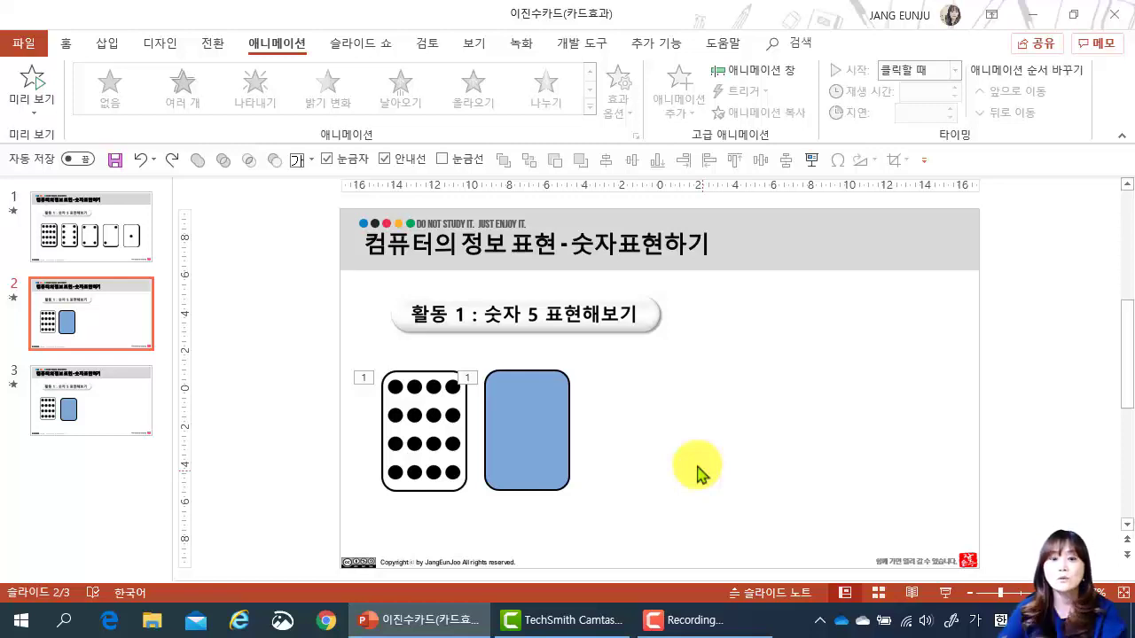
Move the blue card partly over the dot card and align both cards at their horizontal centres so they overlap
{"action": "mouse_move", "coordinate": [552, 420]}
{"action": "left_mouse_down"}
{"action": "mouse_move", "coordinate": [481, 417]}
{"action": "mouse_move", "coordinate": [525, 426]}
{"action": "left_mouse_up"}
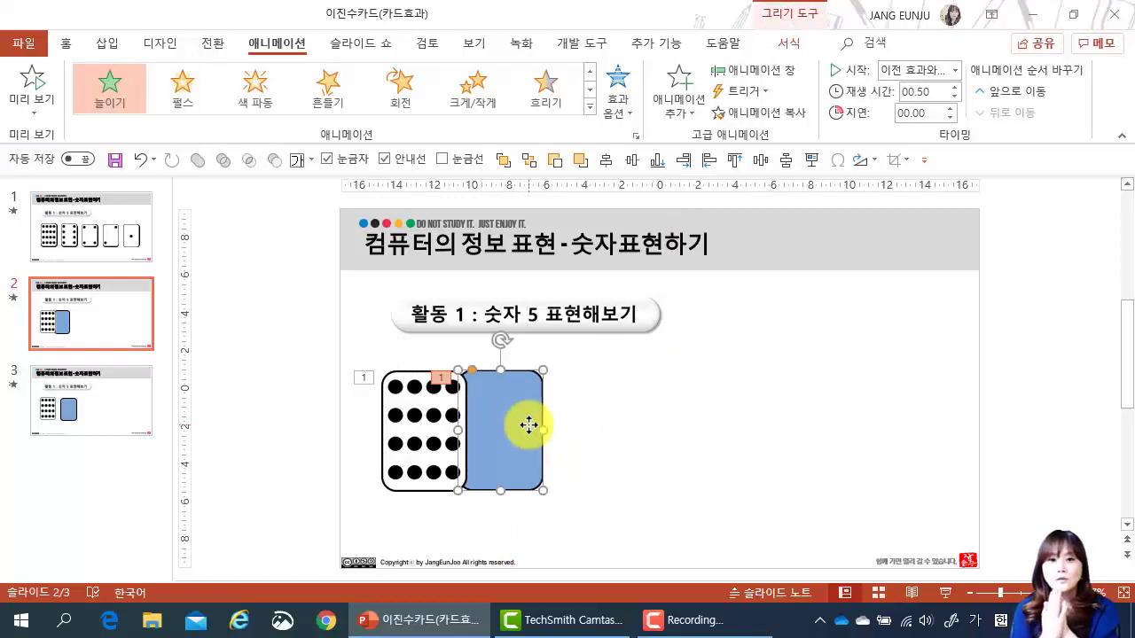
{"action": "left_click", "coordinate": [348, 433]}
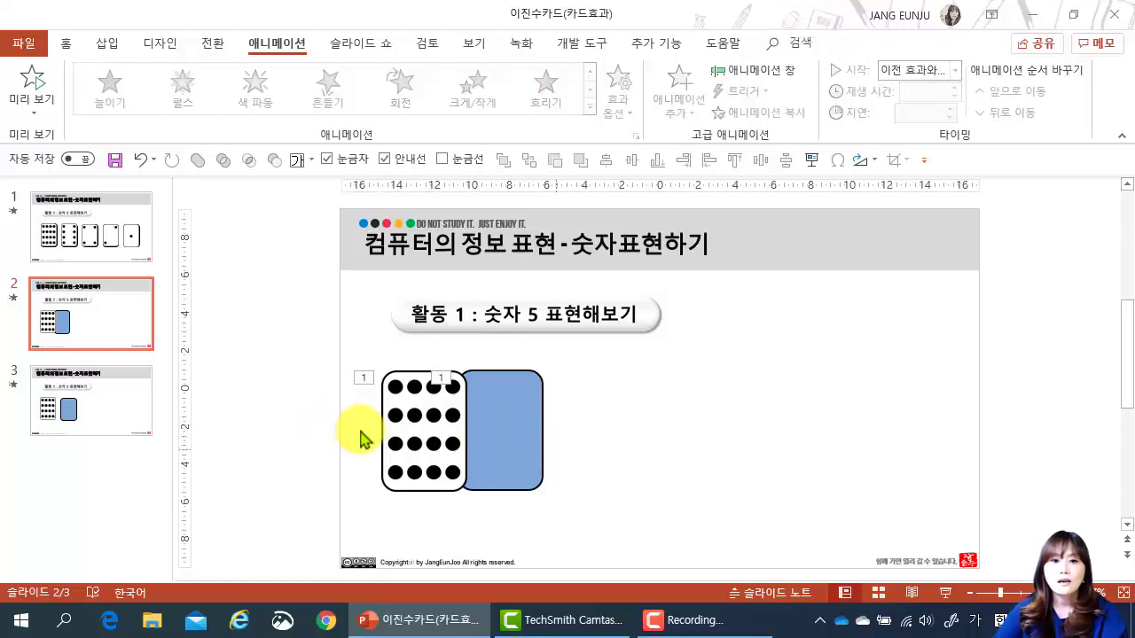
{"action": "left_click", "coordinate": [416, 435], "text": "shift"}
{"action": "left_click", "coordinate": [537, 463], "text": "shift"}
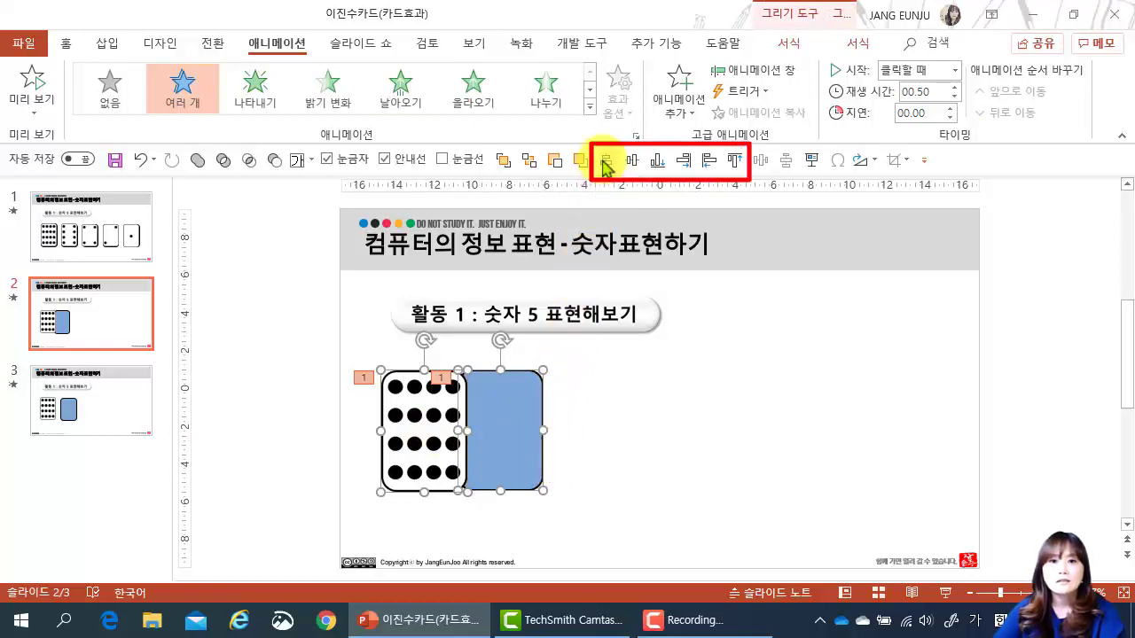
{"action": "left_click", "coordinate": [632, 163]}
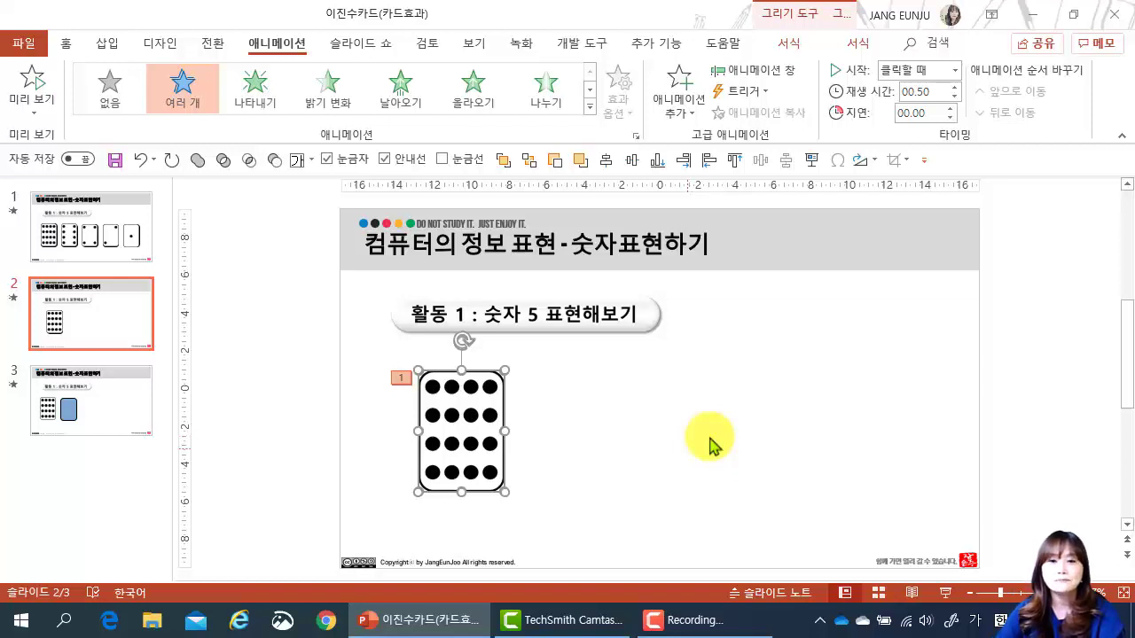
{"action": "left_click", "coordinate": [789, 46]}
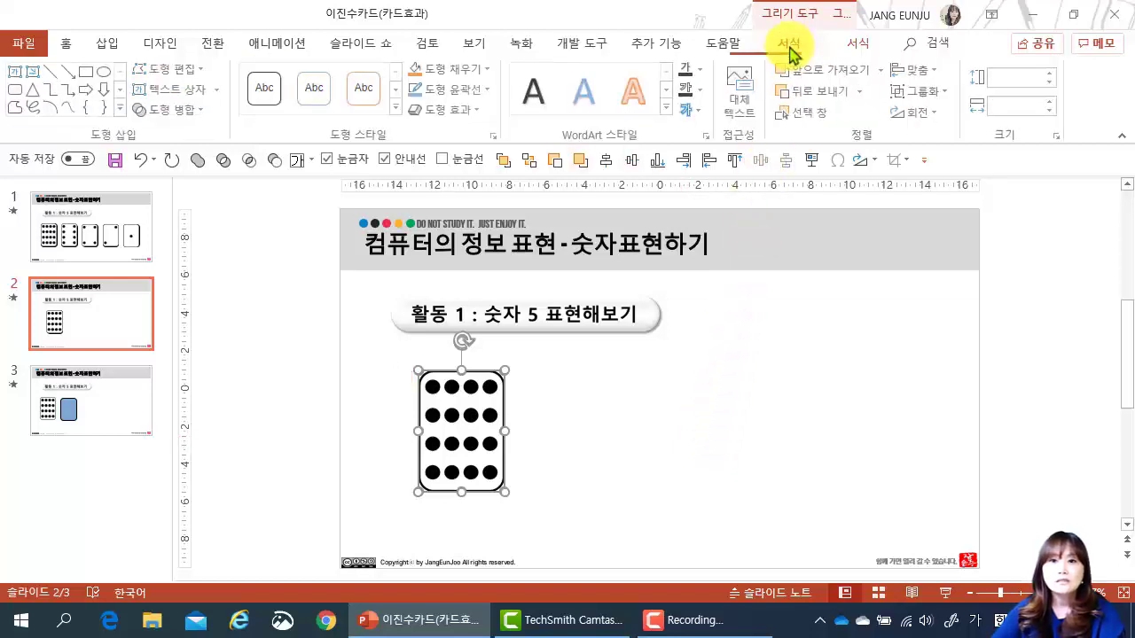
{"action": "left_click", "coordinate": [922, 74]}
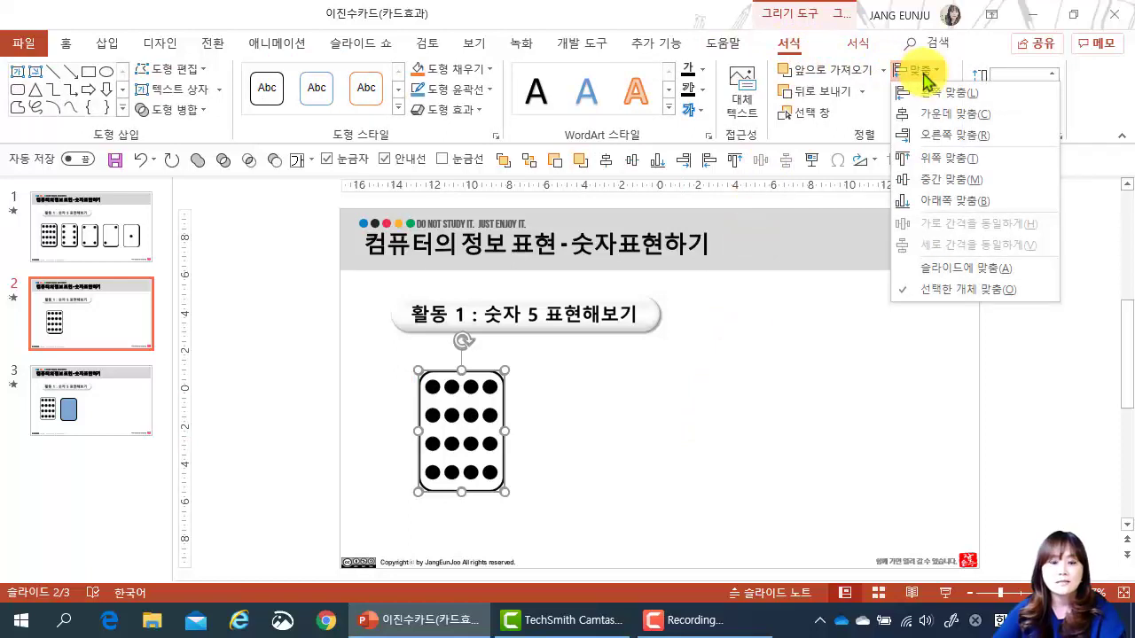
{"action": "left_click", "coordinate": [925, 76]}
{"action": "left_click", "coordinate": [645, 326]}
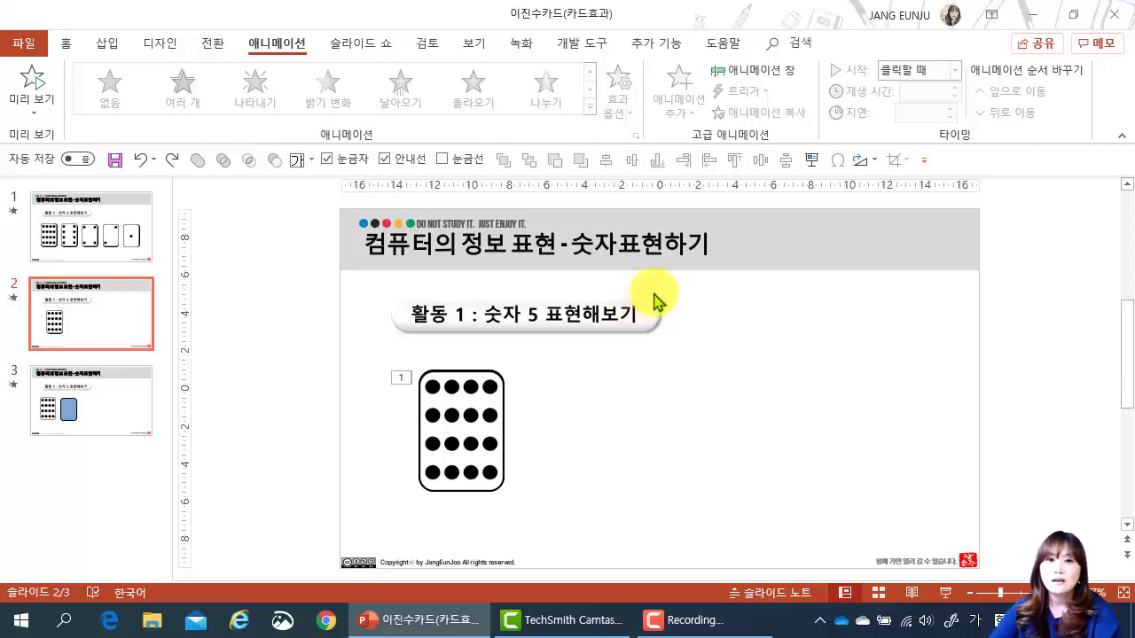
Show the slide's animation list and check the effects assigned to the dot card and the blue card
{"action": "left_click", "coordinate": [759, 71]}
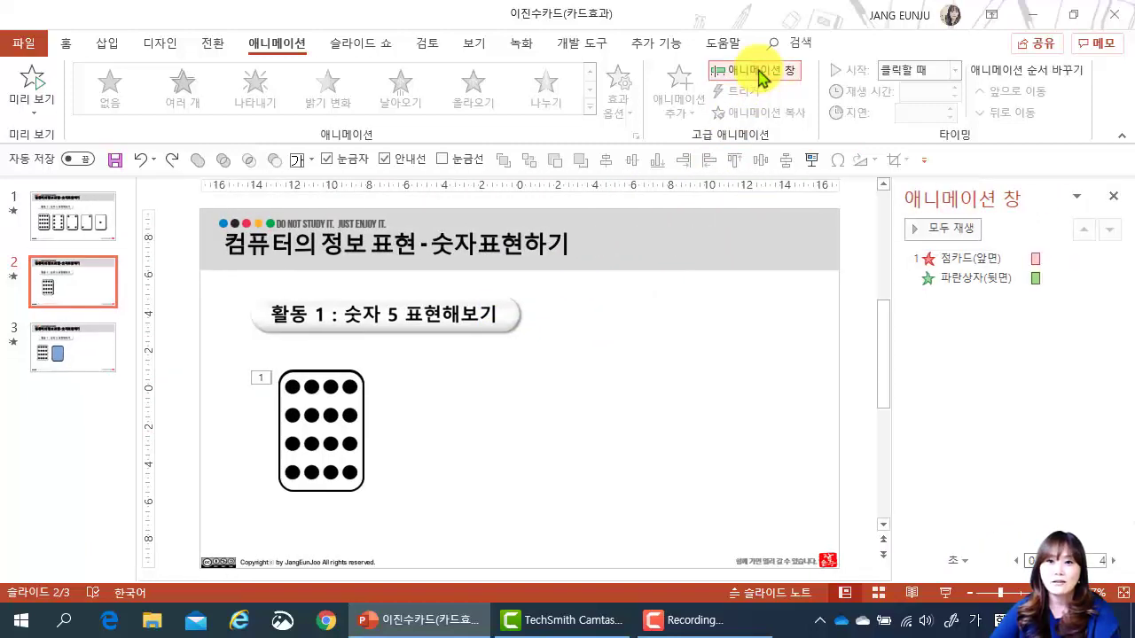
{"action": "left_click", "coordinate": [340, 421]}
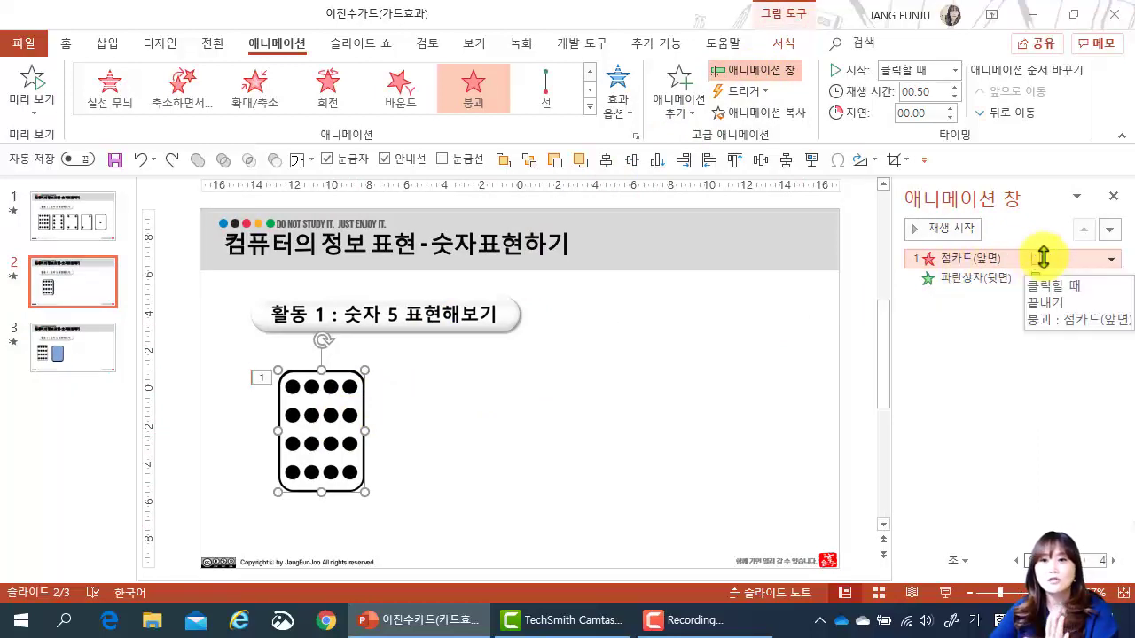
{"action": "left_click", "coordinate": [1020, 278]}
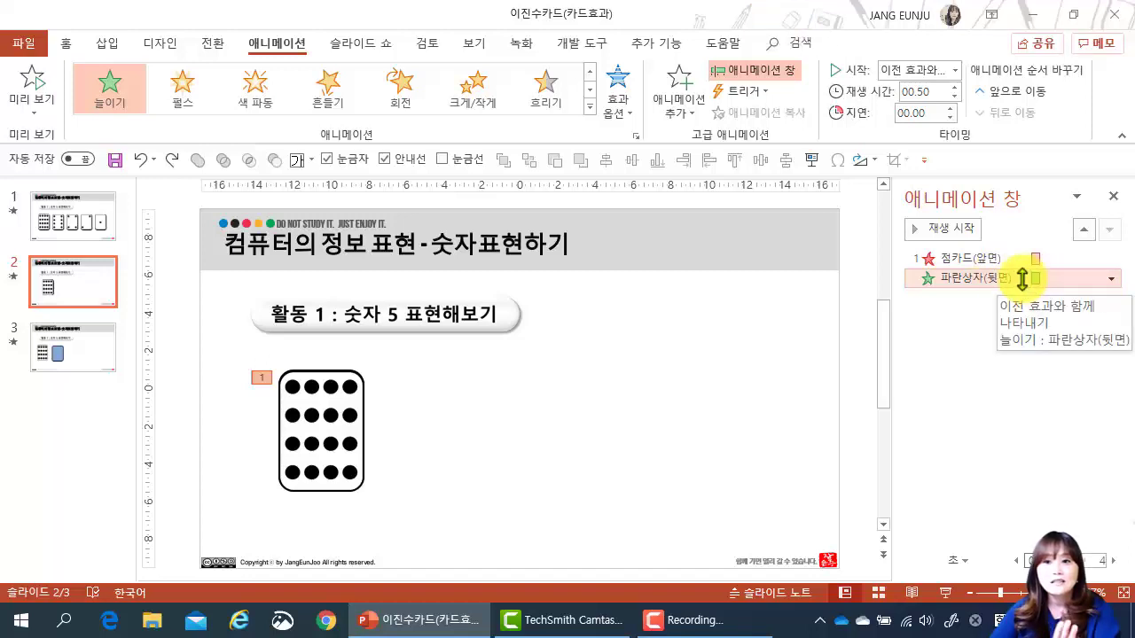
{"action": "left_click", "coordinate": [666, 406]}
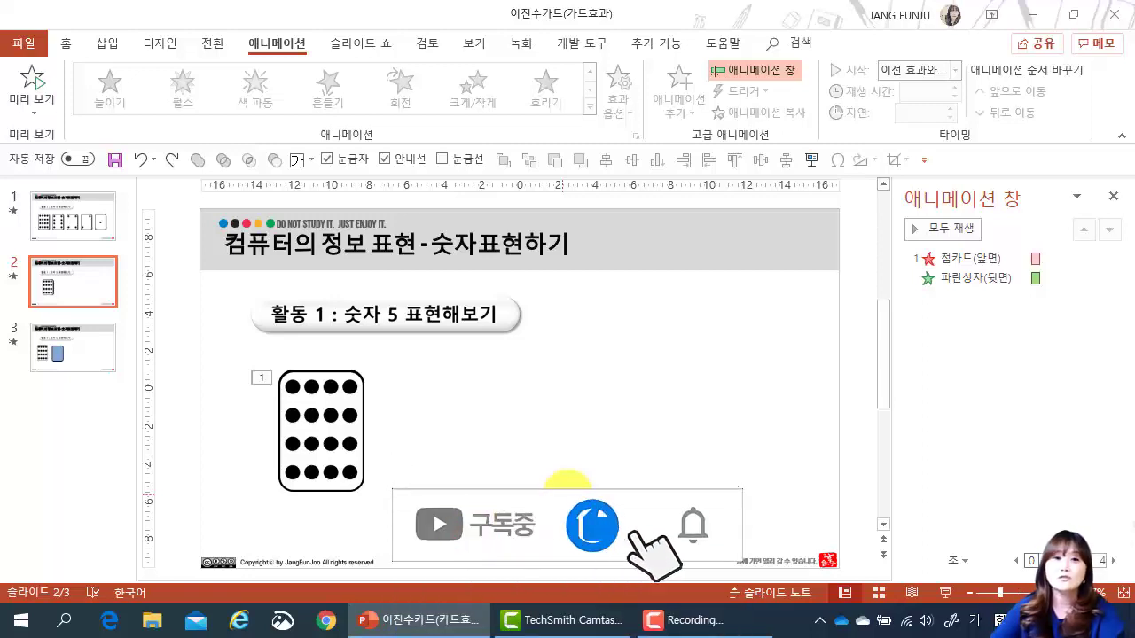
Set the dot card's exit effect to trigger on clicking 점카드(앞면), and place the blue card's entrance effect beneath it under that trigger
{"action": "left_click", "coordinate": [297, 418]}
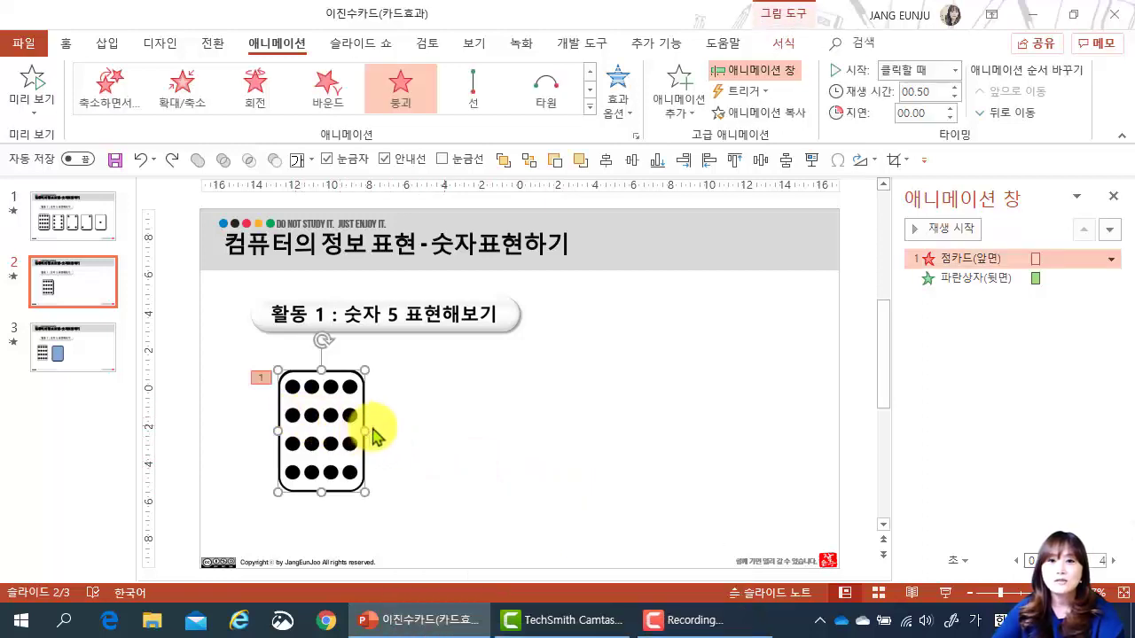
{"action": "left_click", "coordinate": [760, 103]}
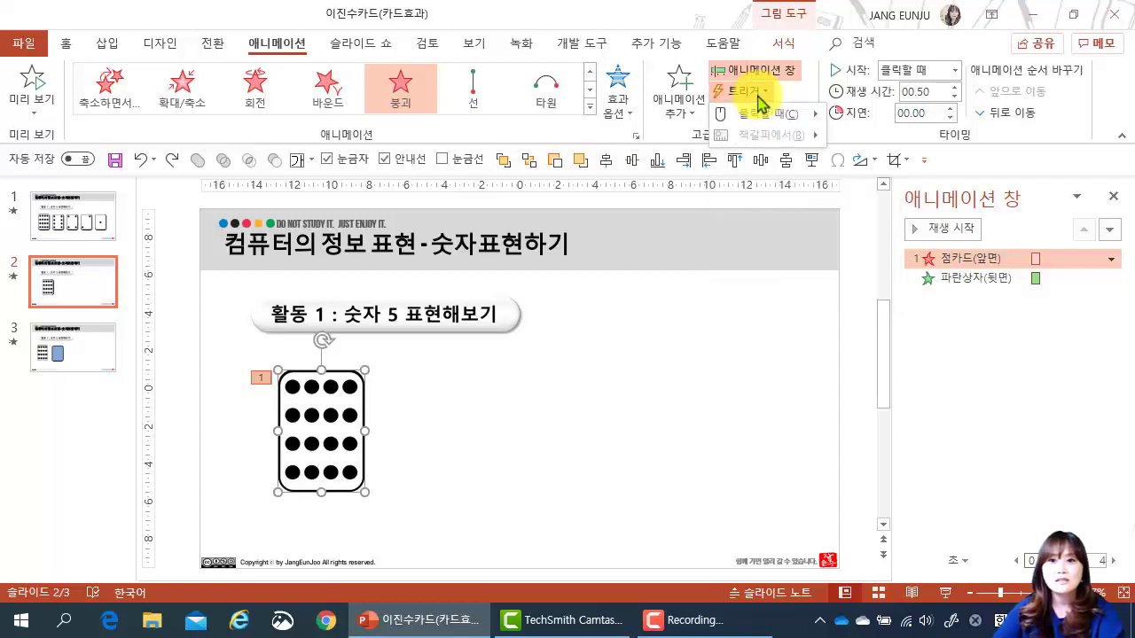
{"action": "mouse_move", "coordinate": [760, 104]}
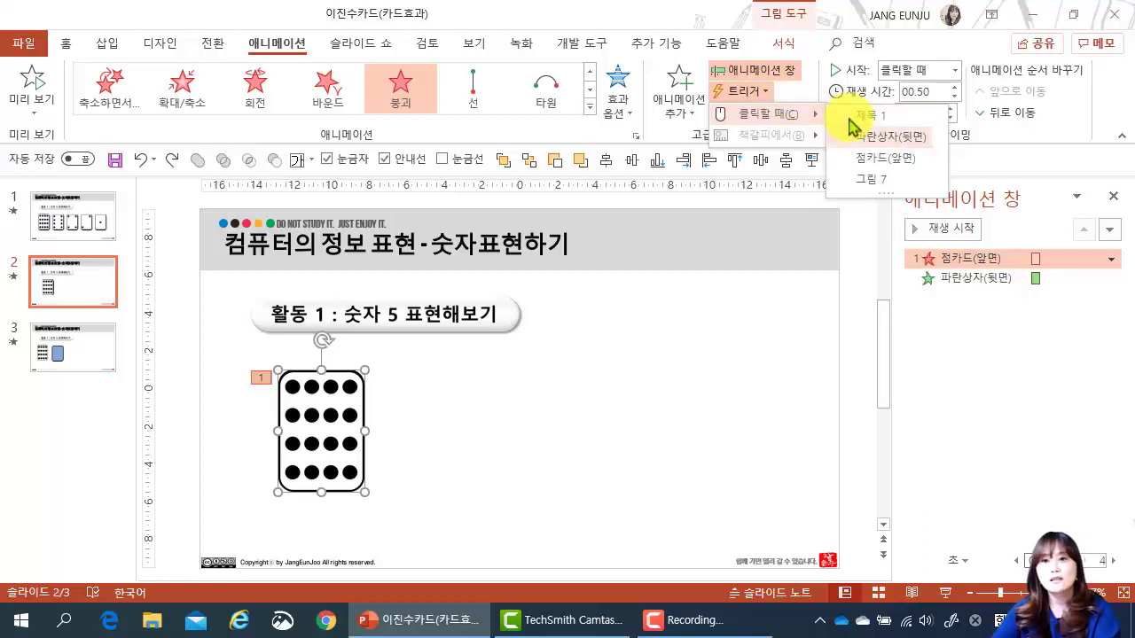
{"action": "key", "text": "Down"}
{"action": "key", "text": "Down"}
{"action": "key", "text": "Down"}
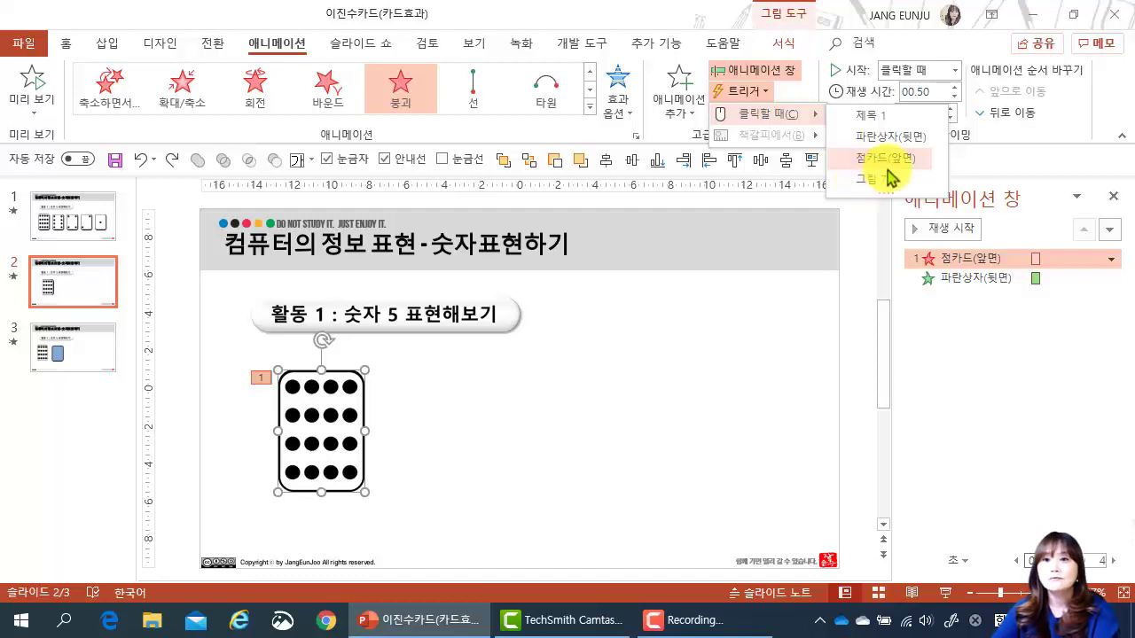
{"action": "key", "text": "Return"}
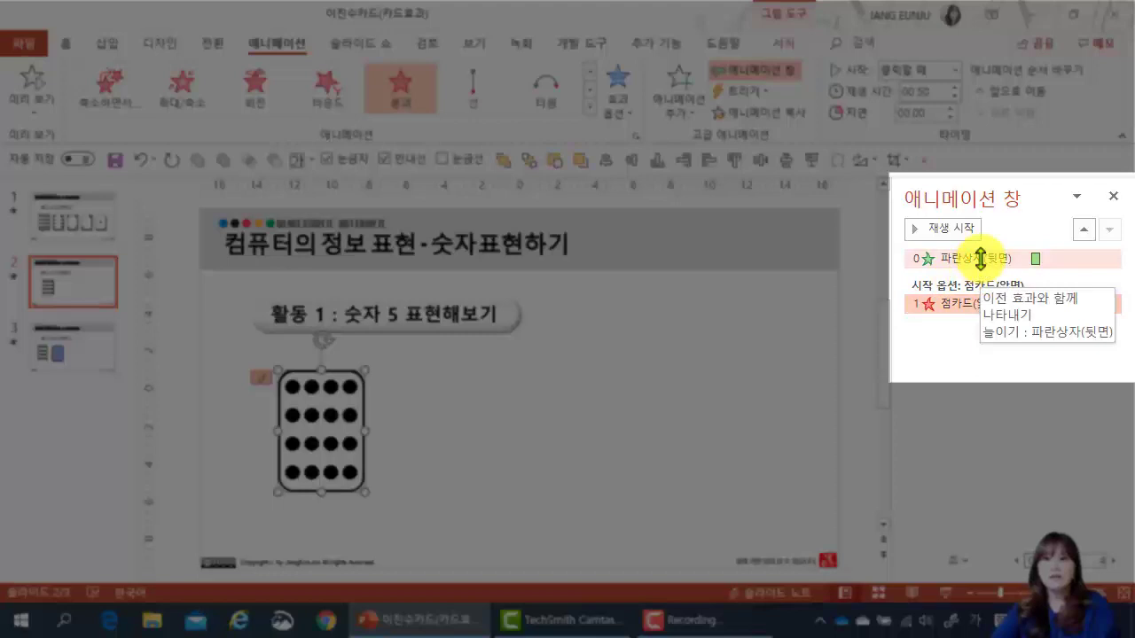
{"action": "left_click_drag", "start_coordinate": [979, 259], "coordinate": [975, 326]}
{"action": "left_click", "coordinate": [980, 355]}
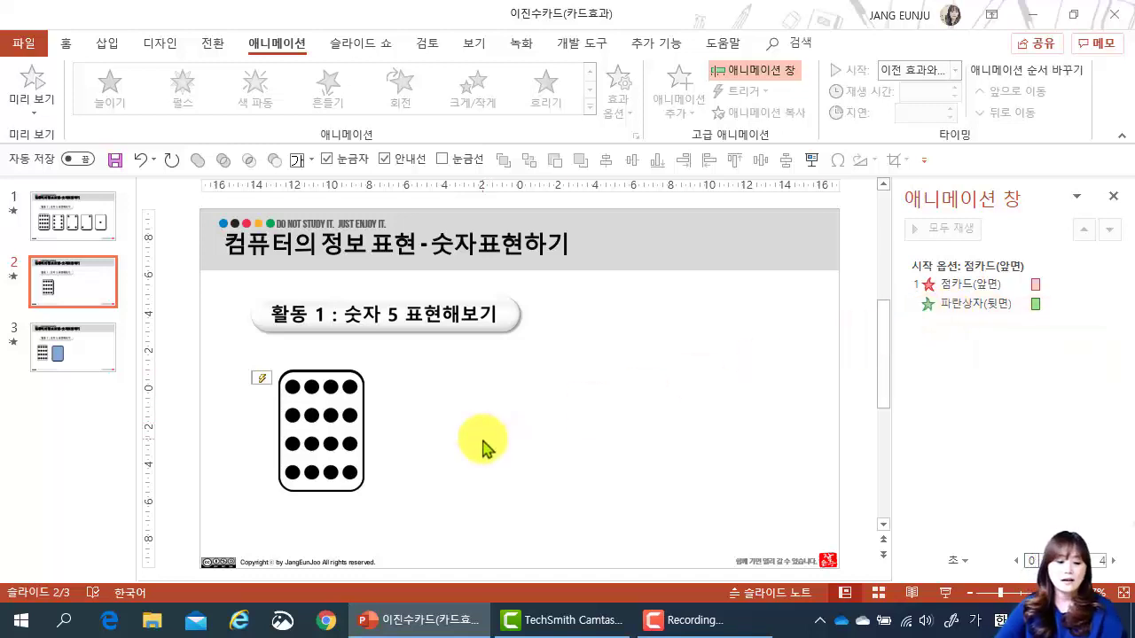
Run the slide show from the current slide and test the trigger by clicking outside and on the dot card
{"action": "key", "text": "shift+F5"}
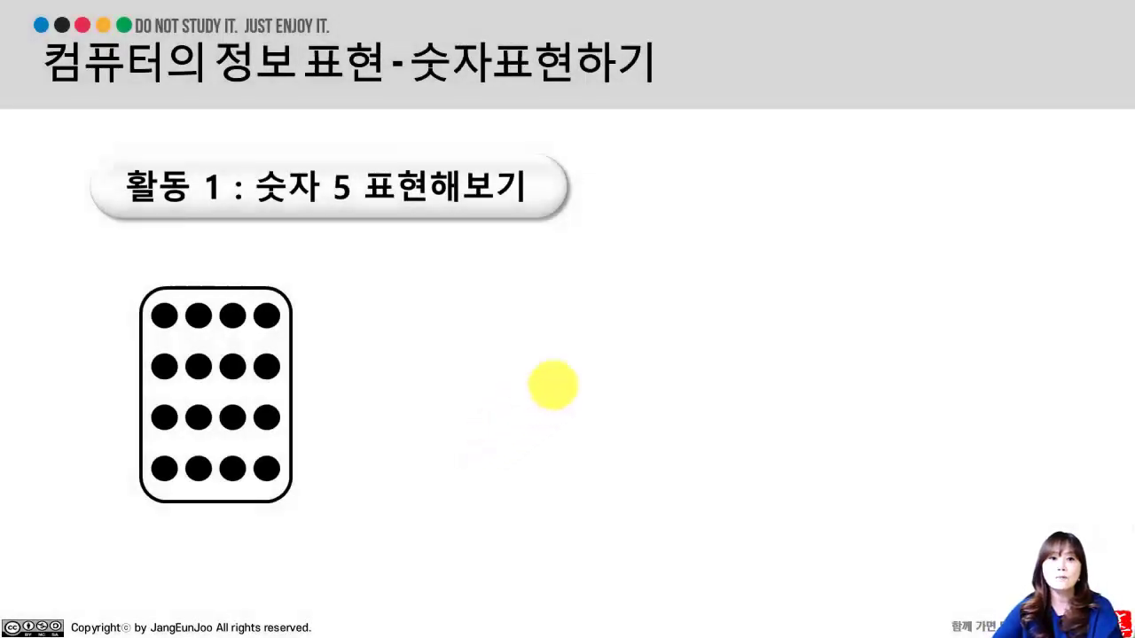
{"action": "left_click", "coordinate": [897, 131]}
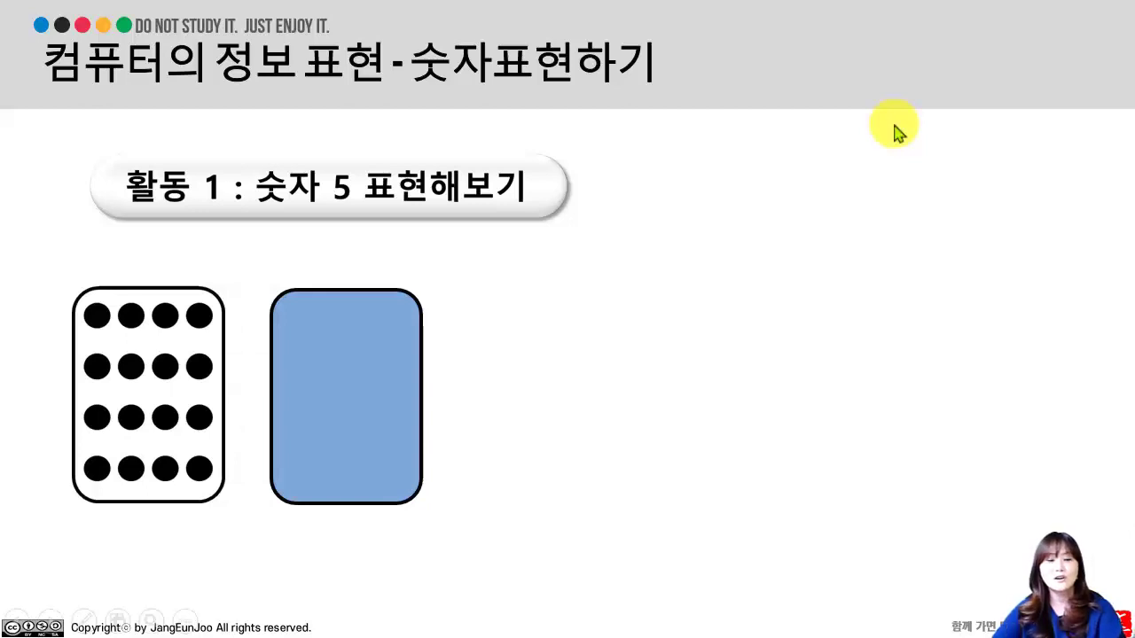
{"action": "key", "text": "Right"}
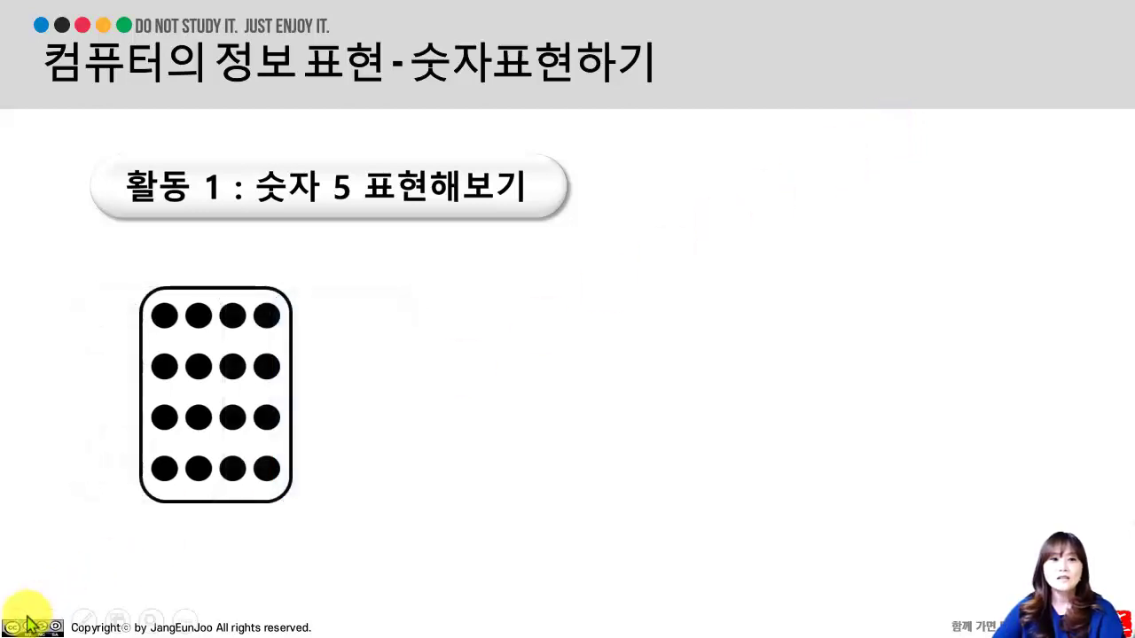
{"action": "left_click", "coordinate": [216, 386]}
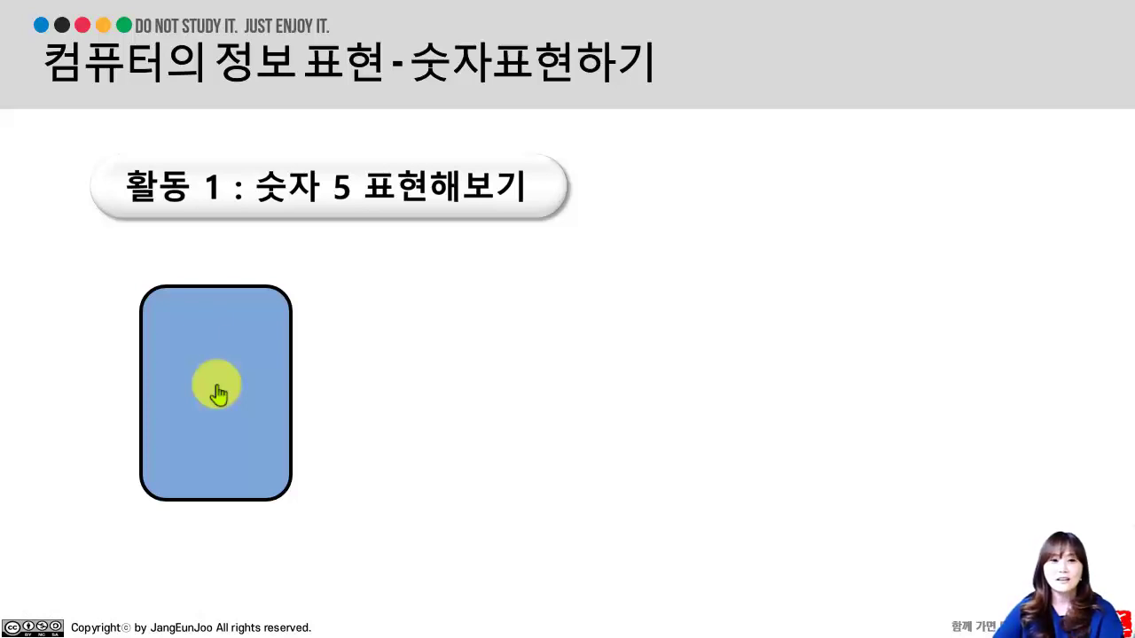
{"action": "key", "text": "Escape"}
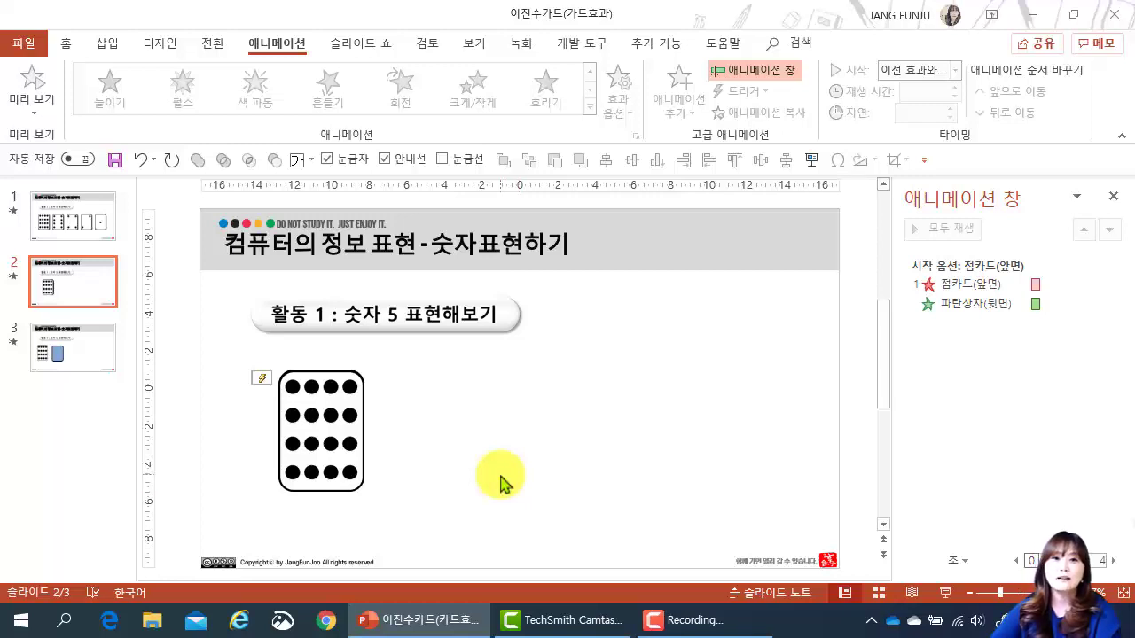
Add the 늘이기 entrance effect to the dot card as an additional animation, keeping its existing exit effect
{"action": "left_click", "coordinate": [327, 415]}
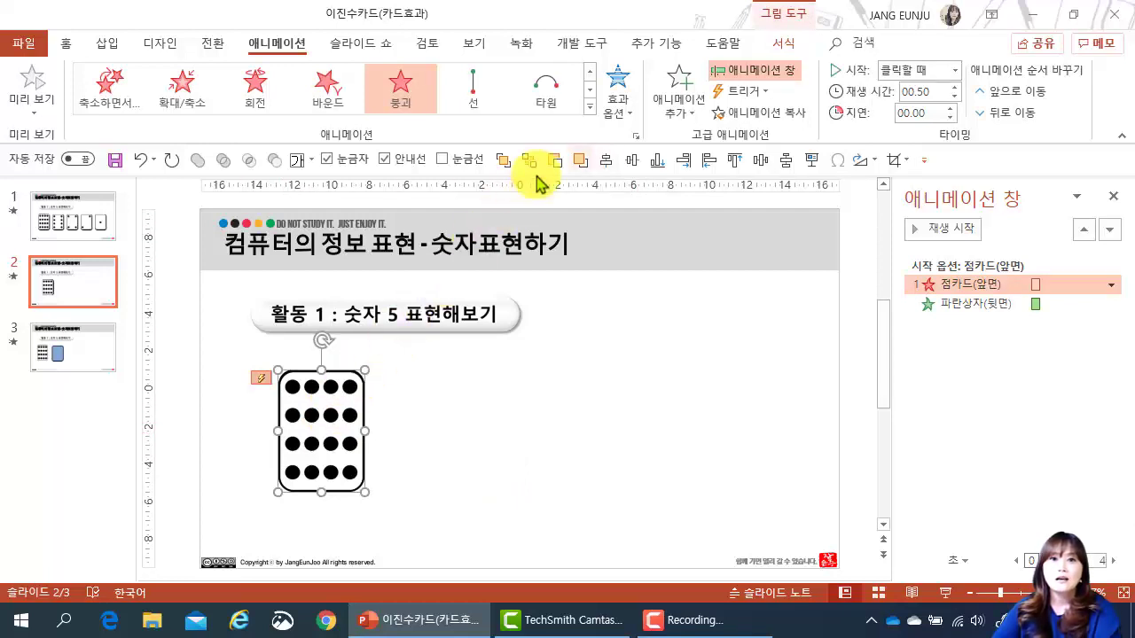
{"action": "left_click", "coordinate": [590, 108]}
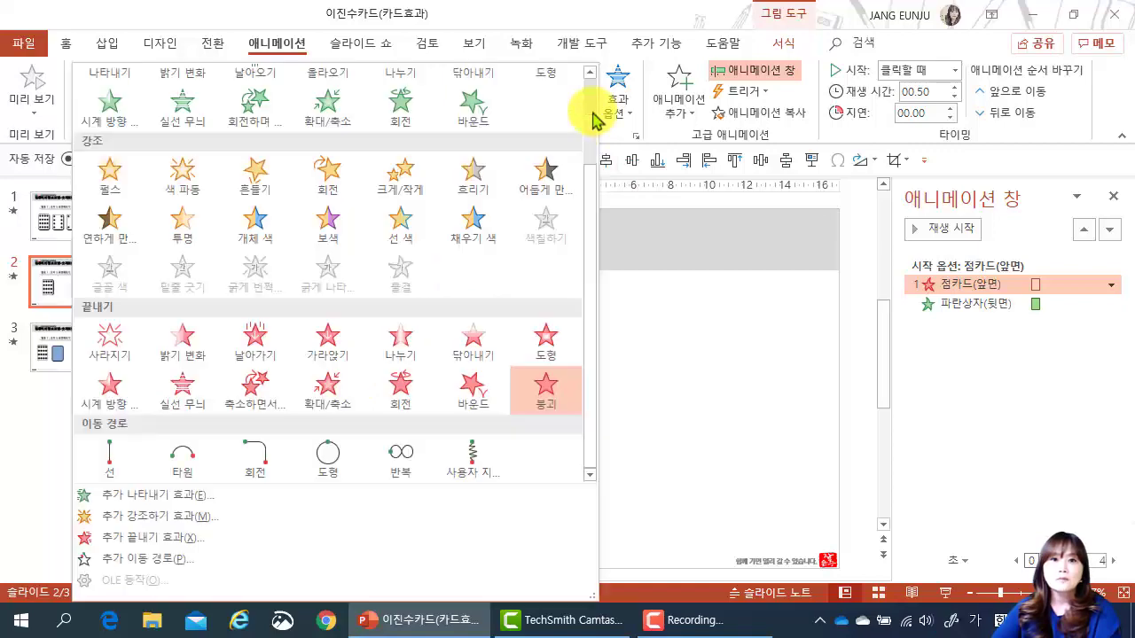
{"action": "left_click", "coordinate": [720, 335]}
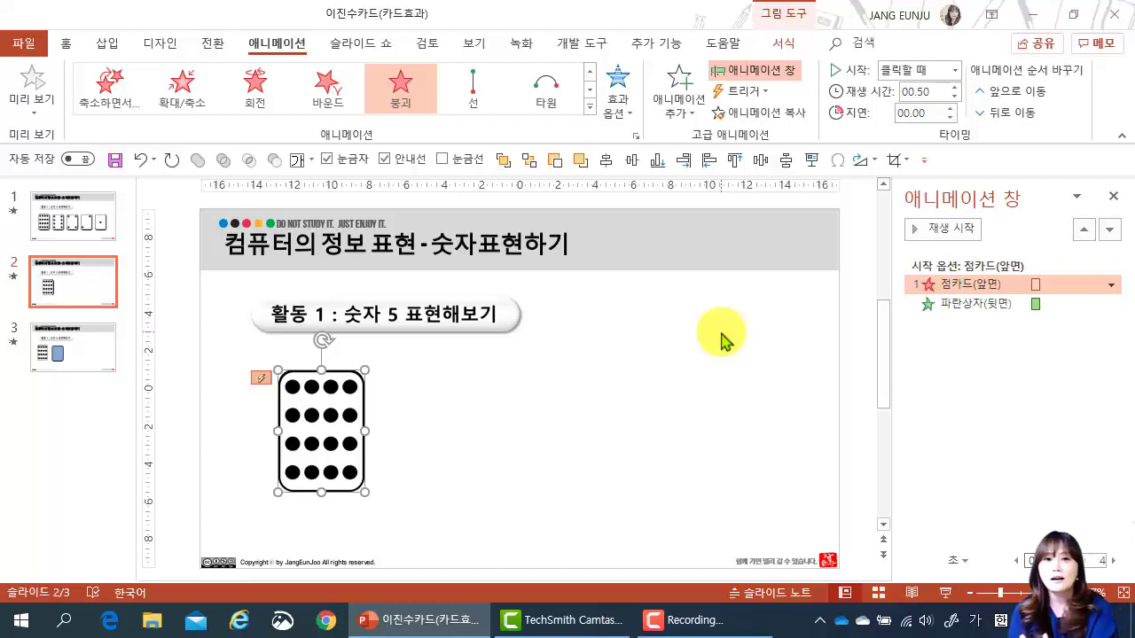
{"action": "left_click", "coordinate": [683, 124]}
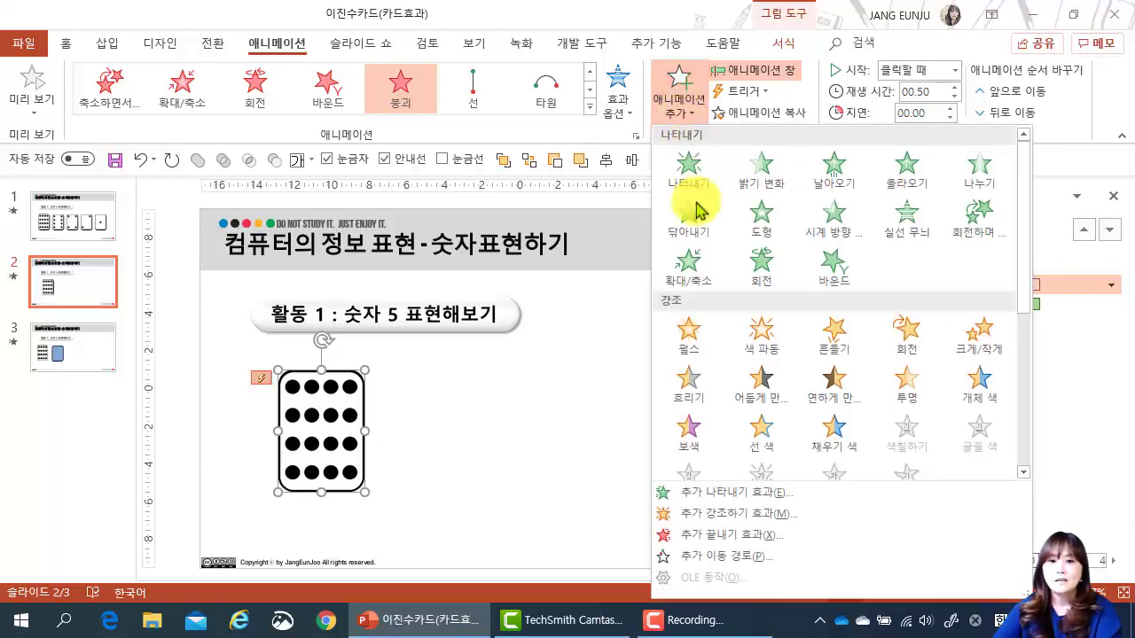
{"action": "left_click", "coordinate": [750, 495]}
{"action": "left_click", "coordinate": [589, 381]}
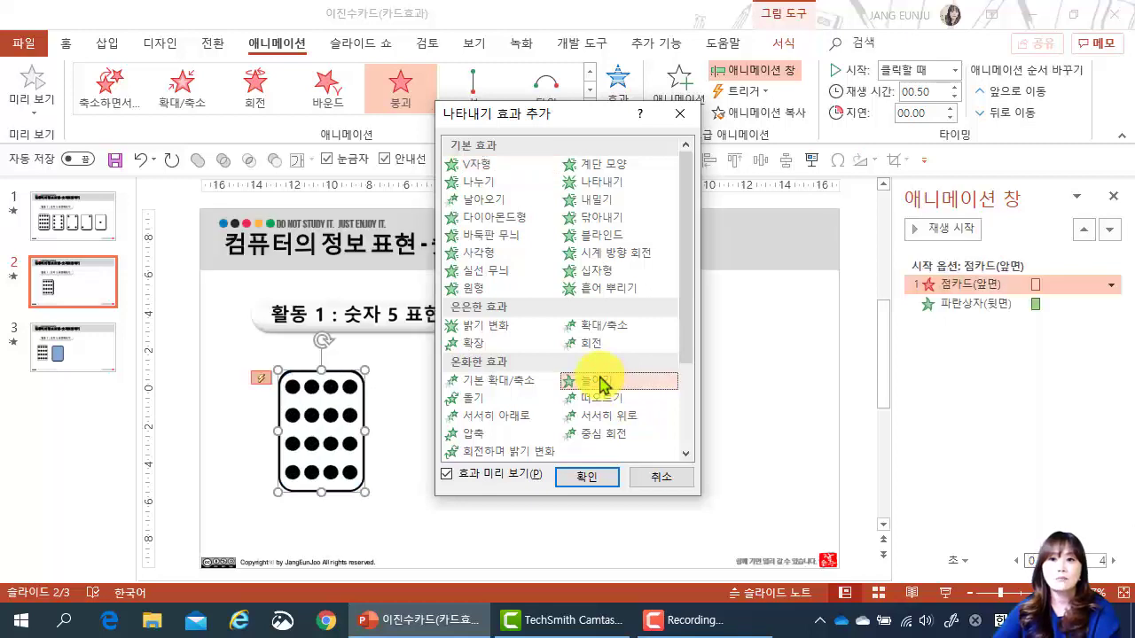
{"action": "left_click", "coordinate": [602, 481]}
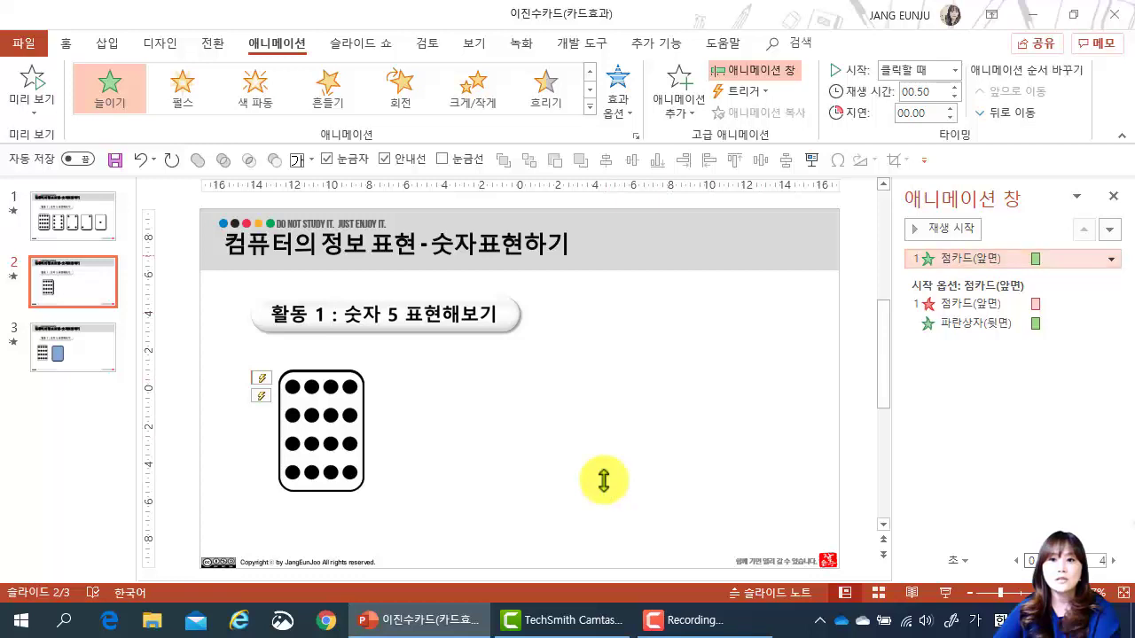
Shift the dot card down to uncover the blue card's upper edge, and add the 붕괴 exit effect to the blue card
{"action": "left_click", "coordinate": [433, 447]}
{"action": "left_click_drag", "start_coordinate": [314, 398], "coordinate": [314, 433]}
{"action": "left_click", "coordinate": [374, 394]}
{"action": "left_click", "coordinate": [334, 376]}
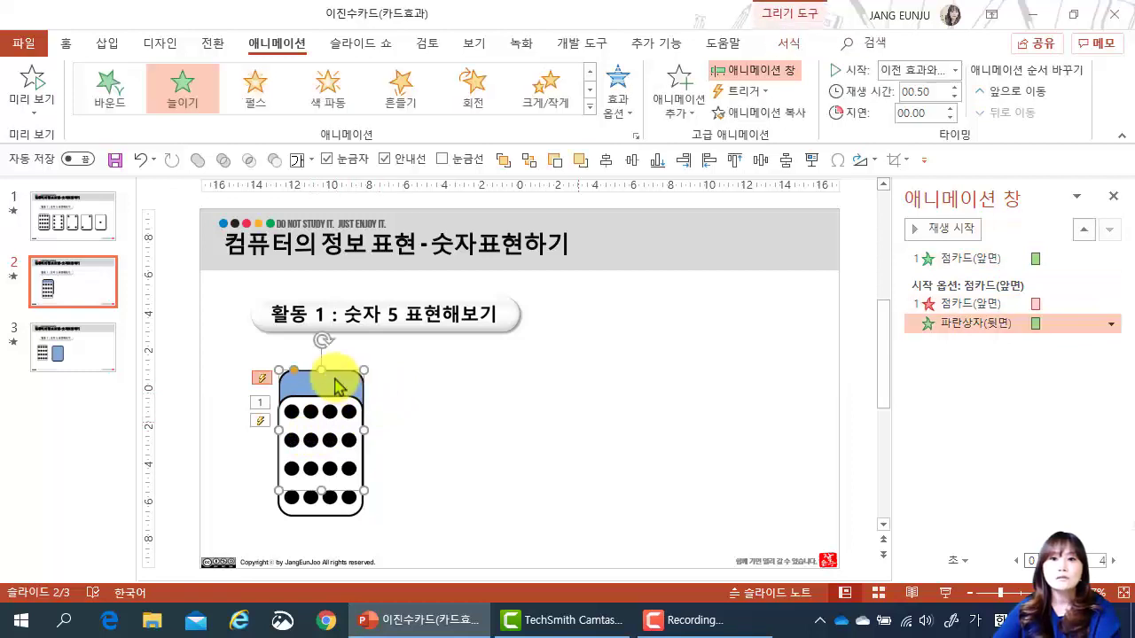
{"action": "left_click", "coordinate": [676, 111]}
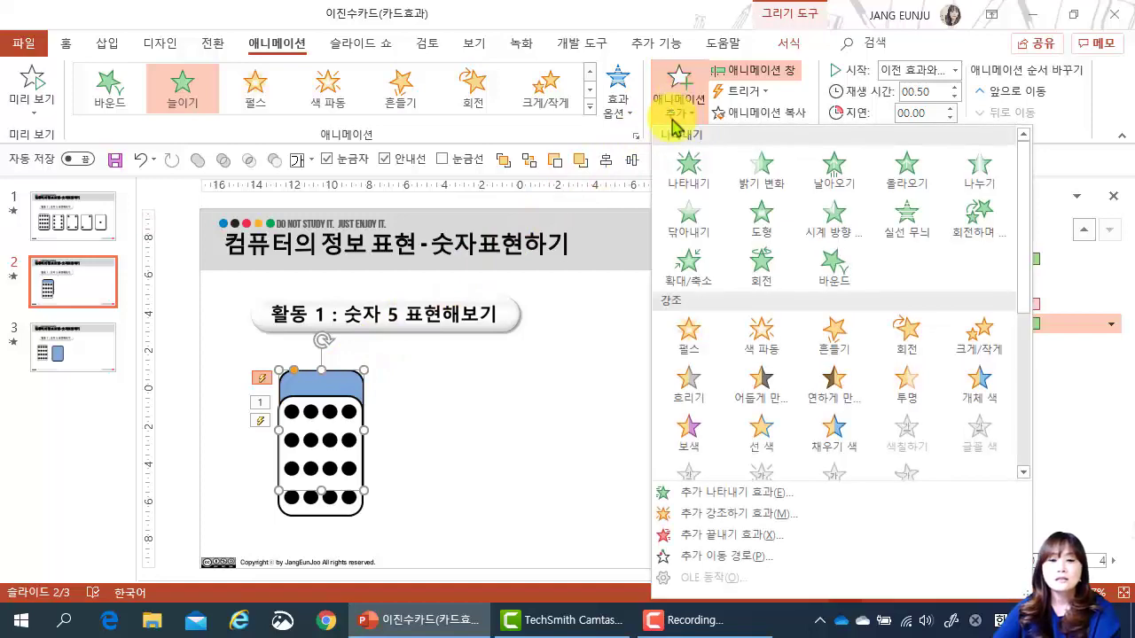
{"action": "left_click", "coordinate": [685, 536]}
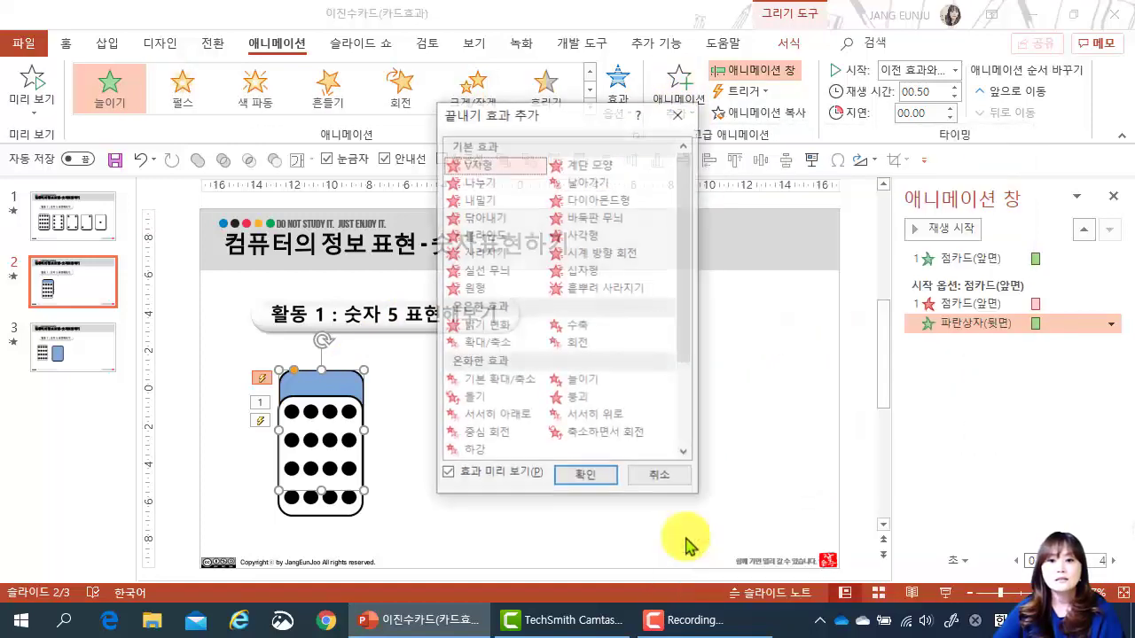
{"action": "left_click", "coordinate": [572, 401]}
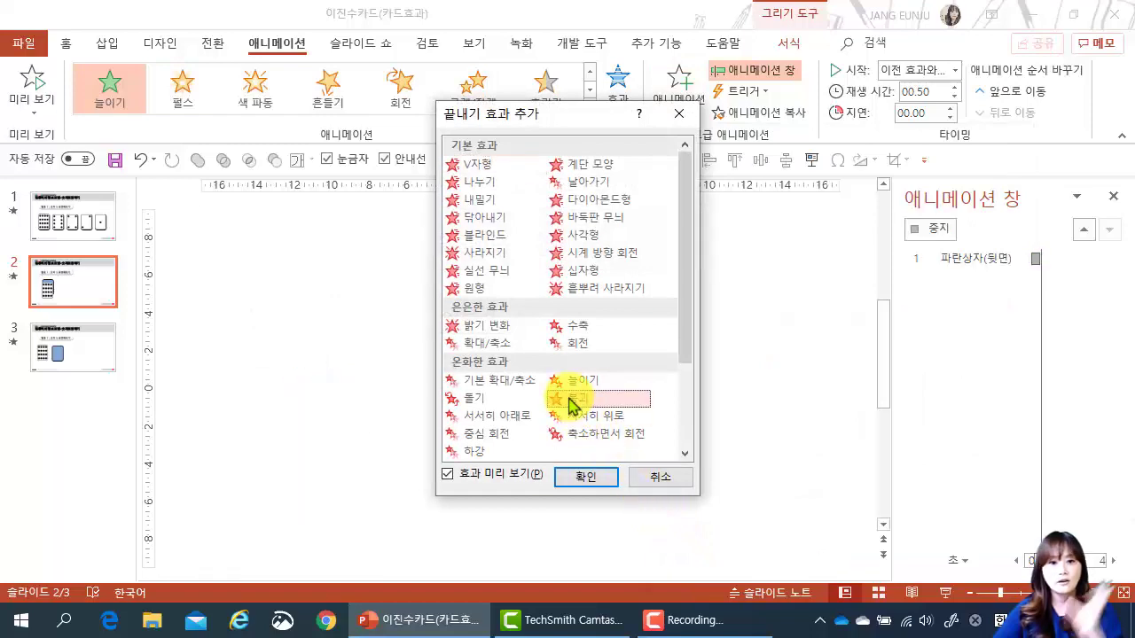
{"action": "left_click", "coordinate": [592, 477]}
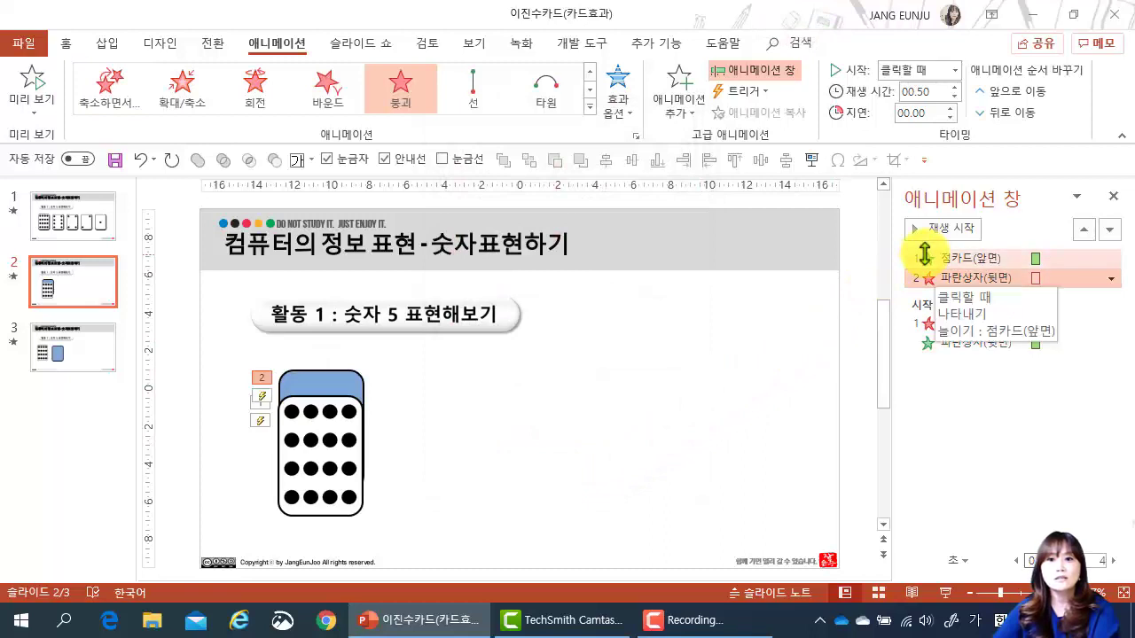
Set both of the blue card's animations to trigger on clicking 파란상자(뒷면)
{"action": "left_click", "coordinate": [325, 382]}
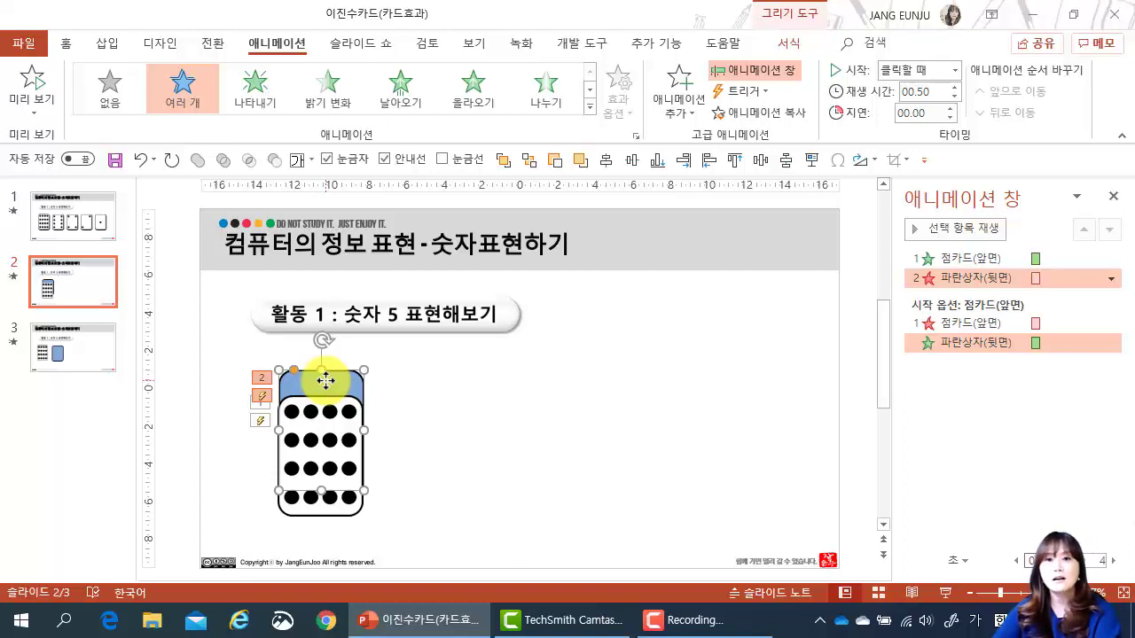
{"action": "left_click", "coordinate": [743, 91]}
{"action": "mouse_move", "coordinate": [760, 122]}
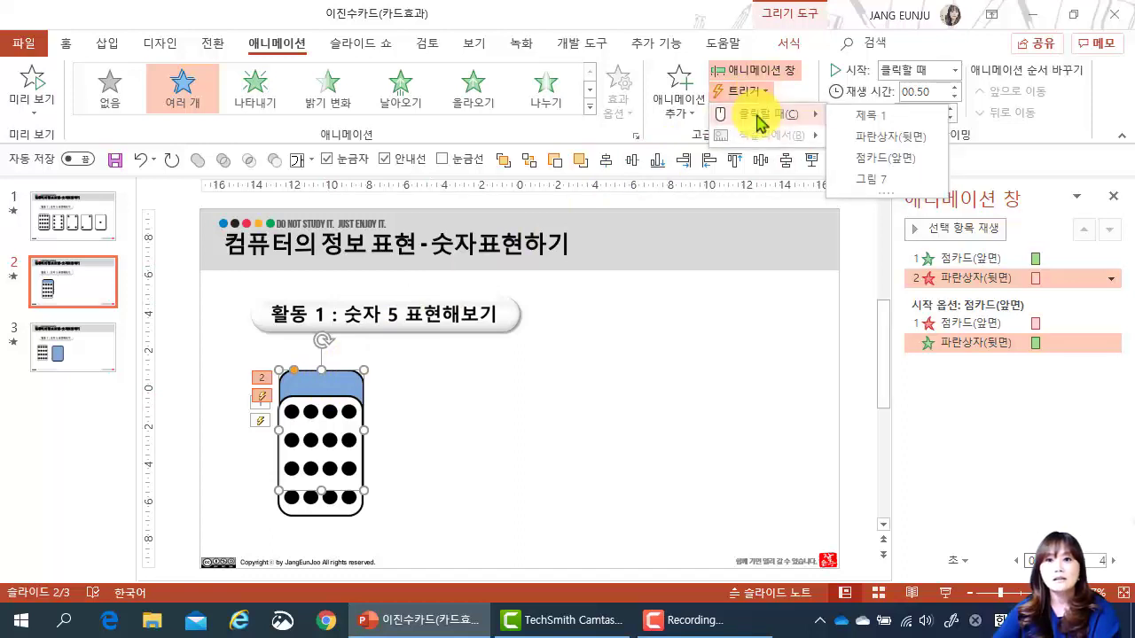
{"action": "left_click", "coordinate": [889, 138]}
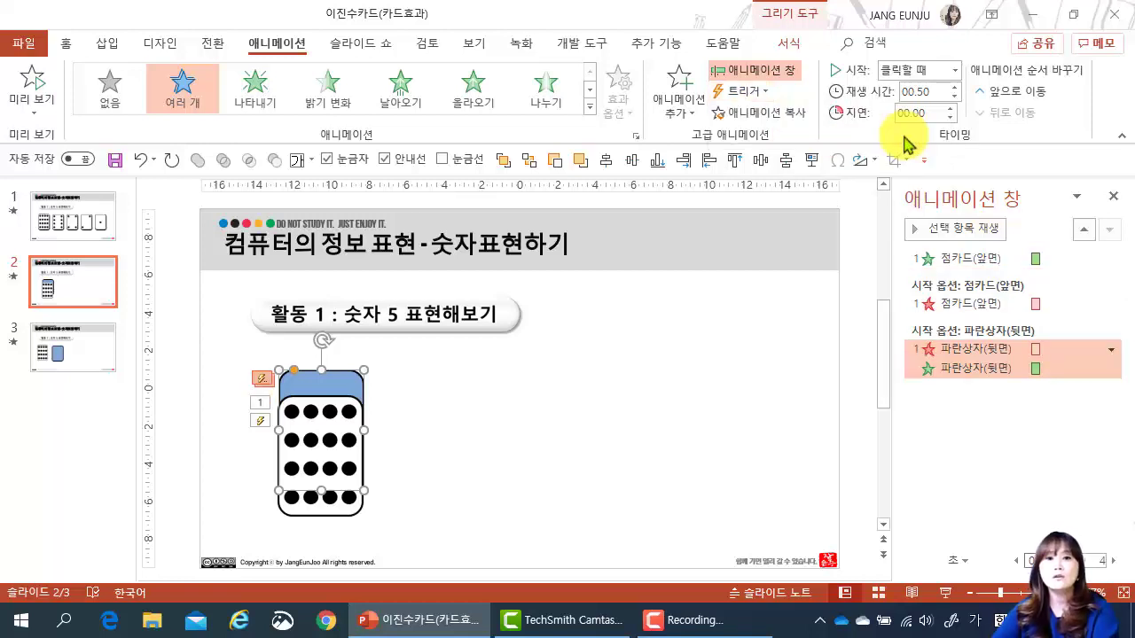
Move the blue card's entrance effect back under the 점카드(앞면) trigger and the dot card's entrance effect under the 파란상자(뒷면) trigger
{"action": "left_click", "coordinate": [1000, 258]}
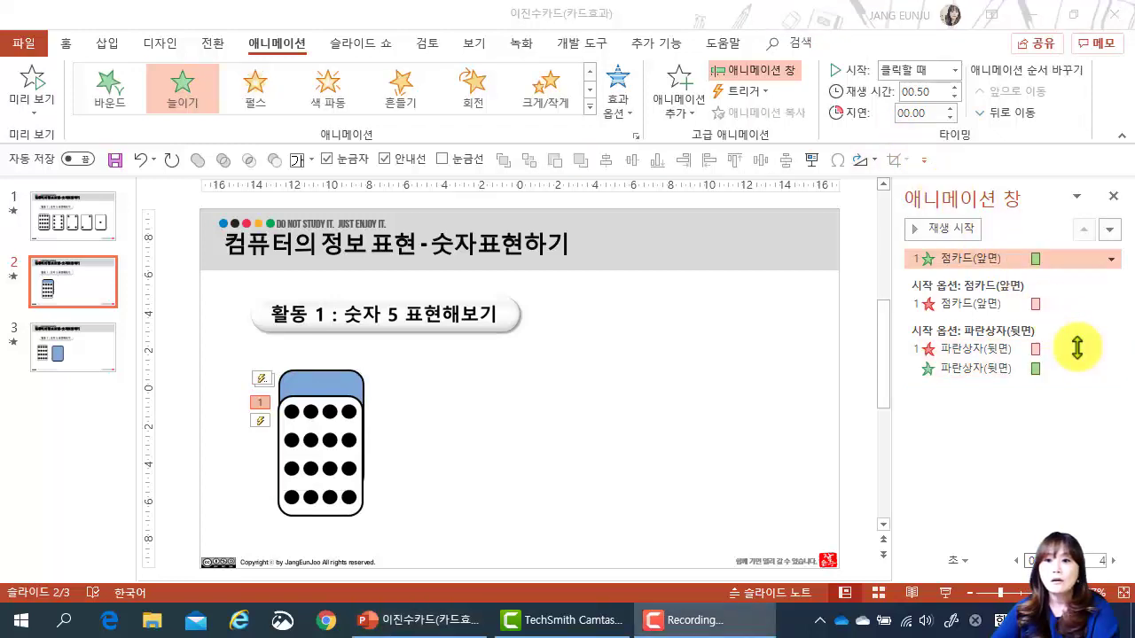
{"action": "left_click", "coordinate": [958, 303]}
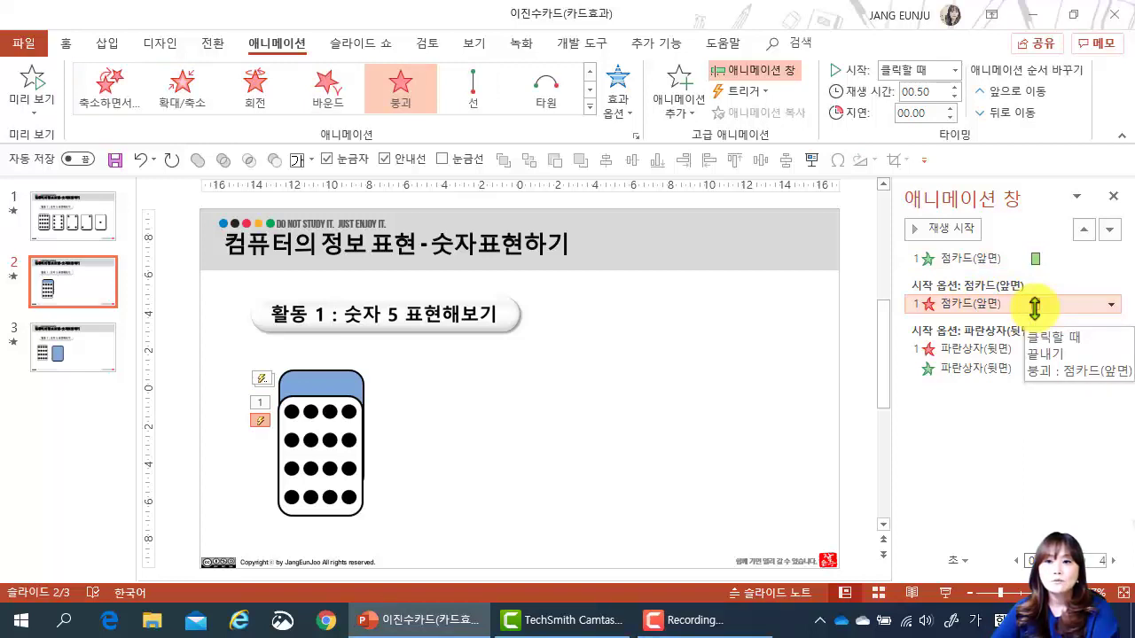
{"action": "left_click_drag", "start_coordinate": [975, 368], "coordinate": [977, 322]}
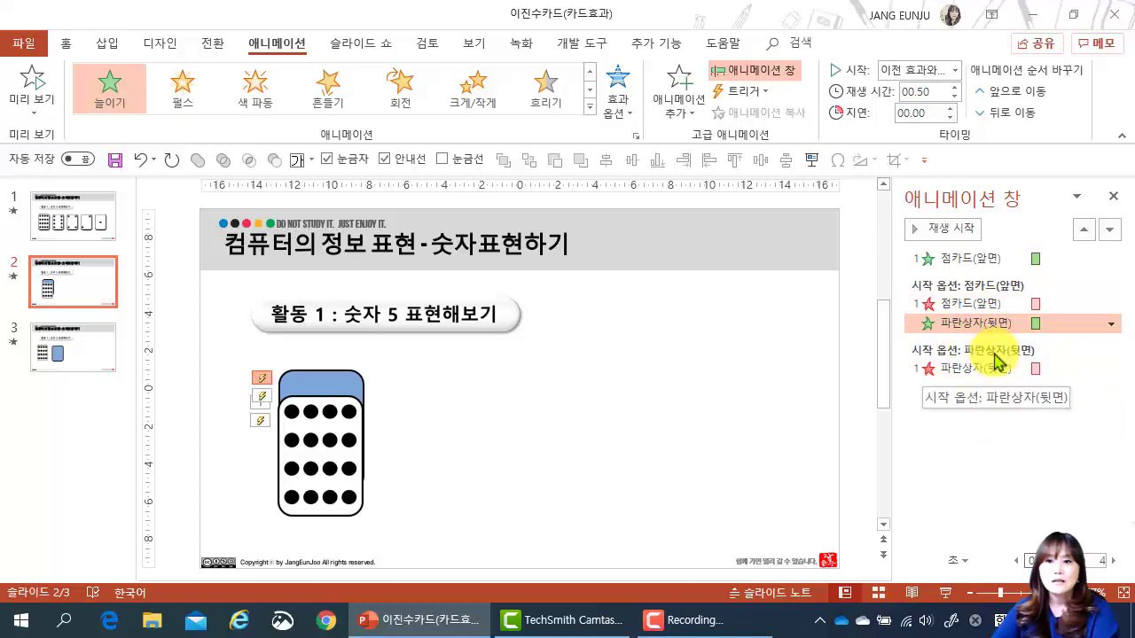
{"action": "left_click_drag", "start_coordinate": [971, 257], "coordinate": [988, 406]}
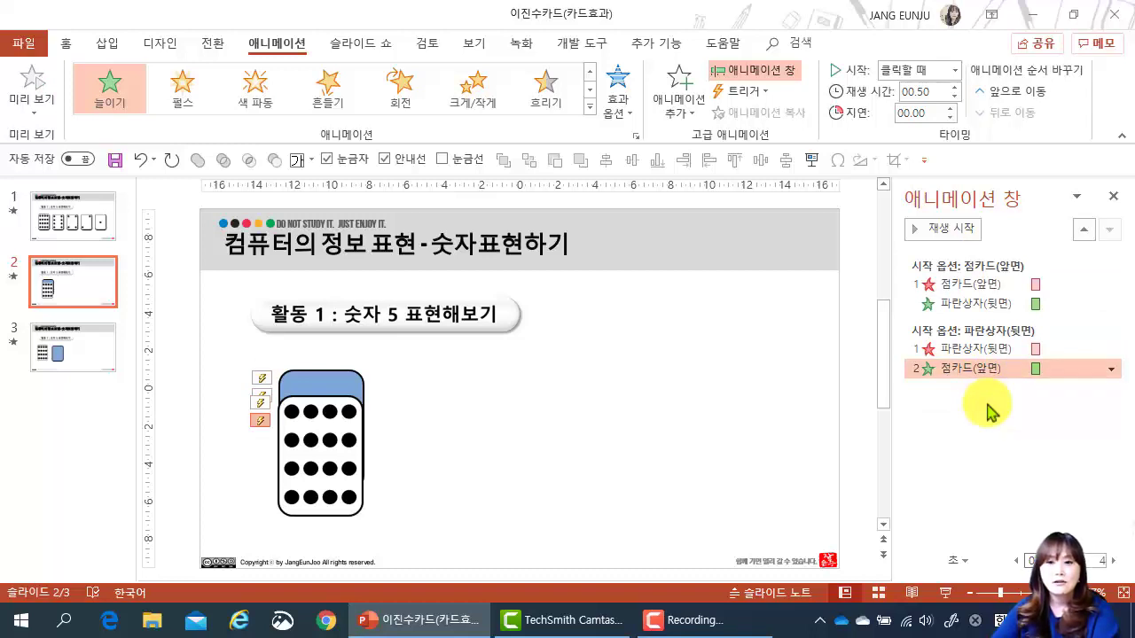
Set the dot card's entrance effect under the 파란상자(뒷면) trigger to start with the previous effect
{"action": "left_click", "coordinate": [1112, 369]}
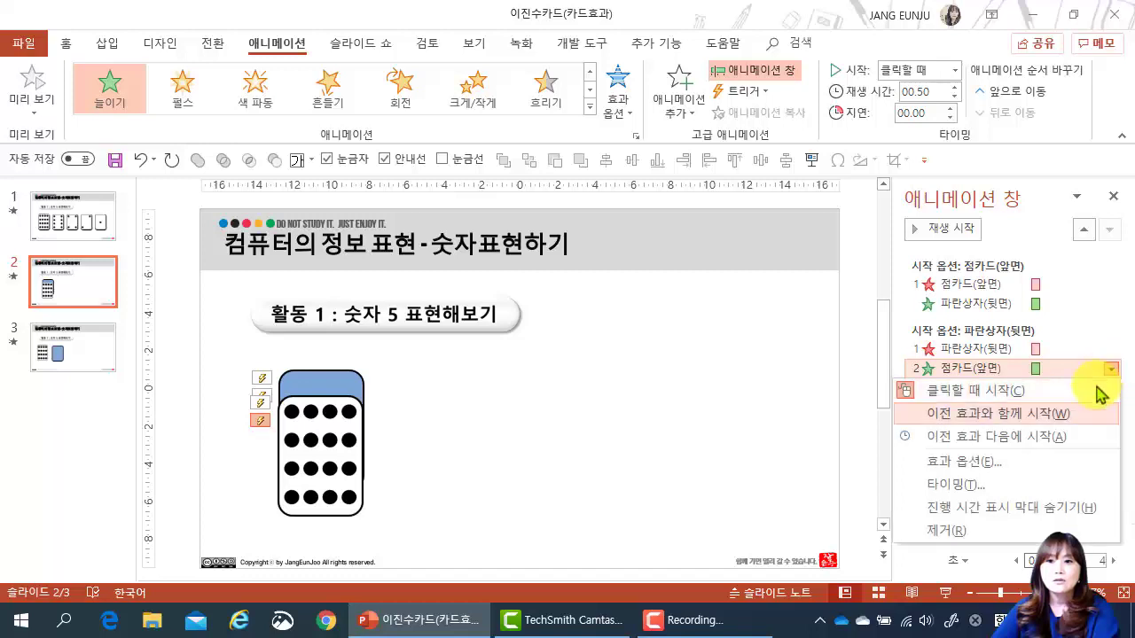
{"action": "left_click", "coordinate": [1069, 413]}
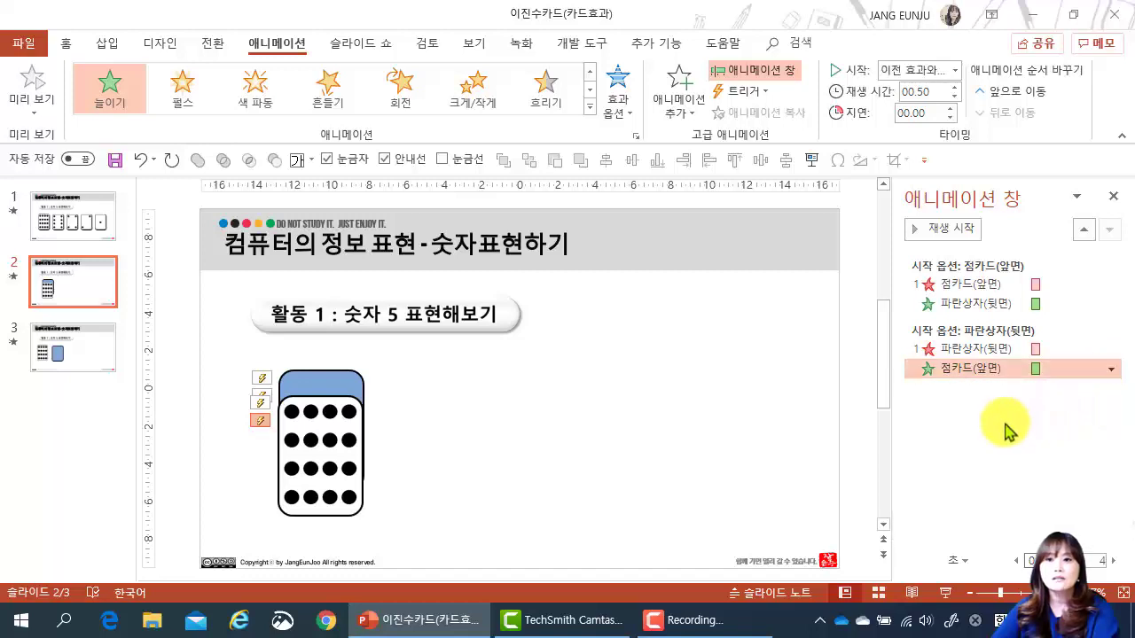
{"action": "left_click", "coordinate": [1008, 426]}
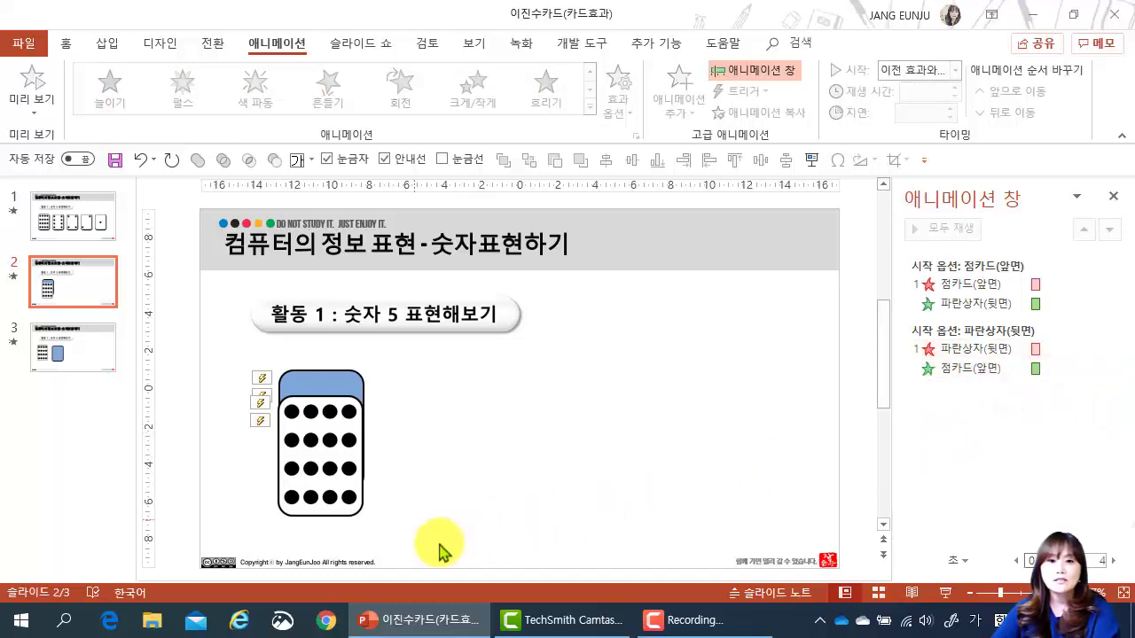
Select both cards and align their vertical middles so the dot card fully covers the blue card
{"action": "left_click_drag", "start_coordinate": [438, 543], "coordinate": [205, 360]}
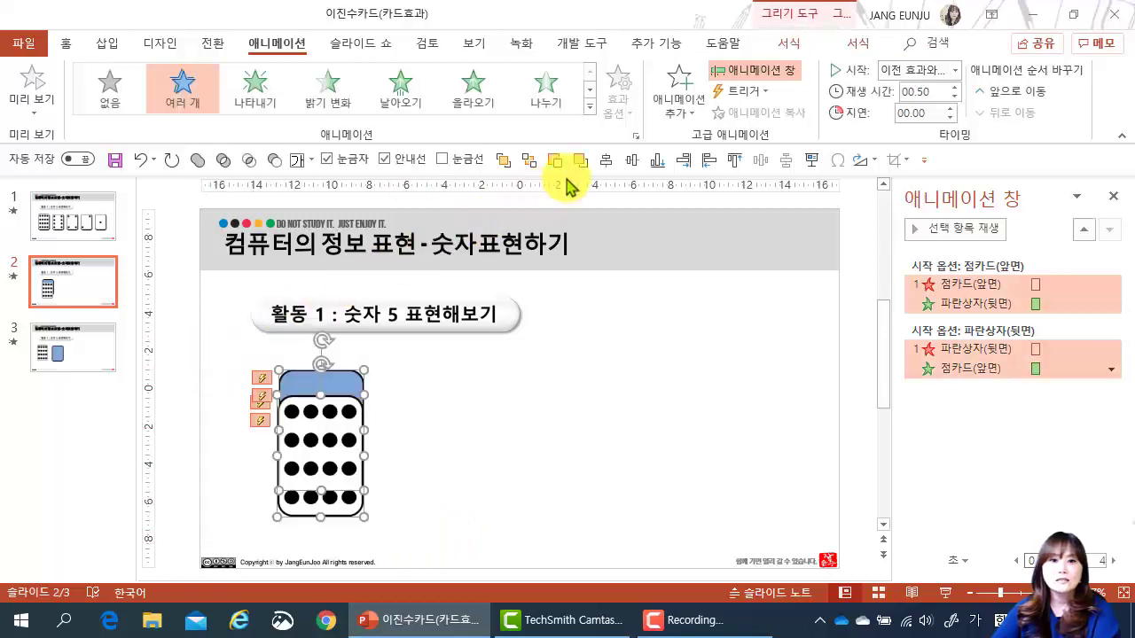
{"action": "left_click", "coordinate": [631, 162]}
{"action": "left_click", "coordinate": [538, 421]}
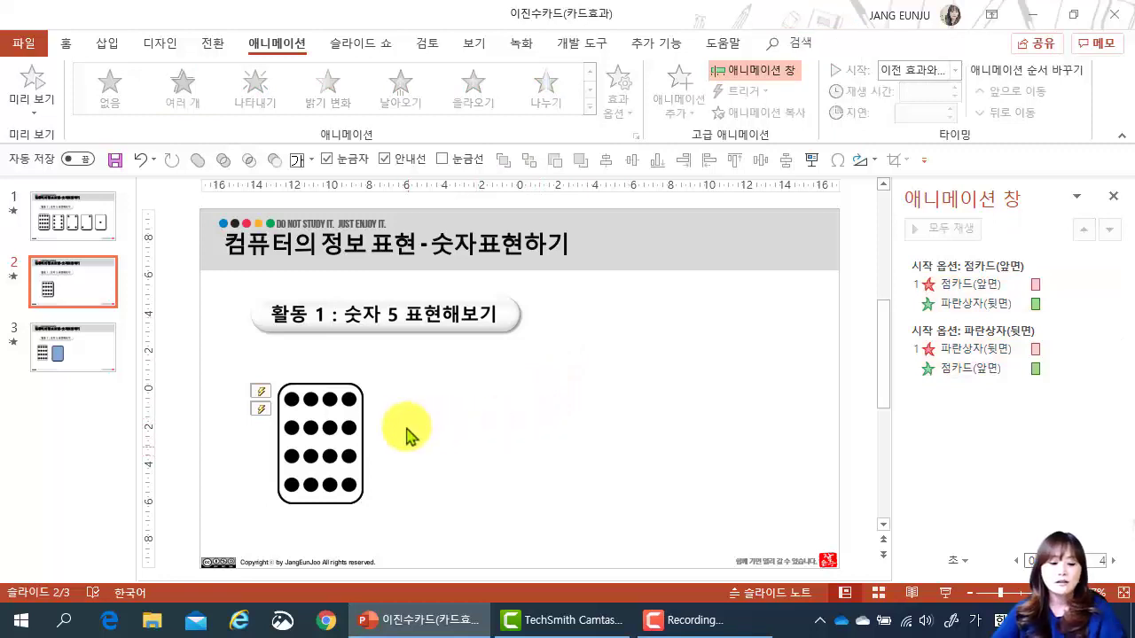
Run the slide show from the current slide to test flipping the card, and return to editing
{"action": "key", "text": "shift+F5"}
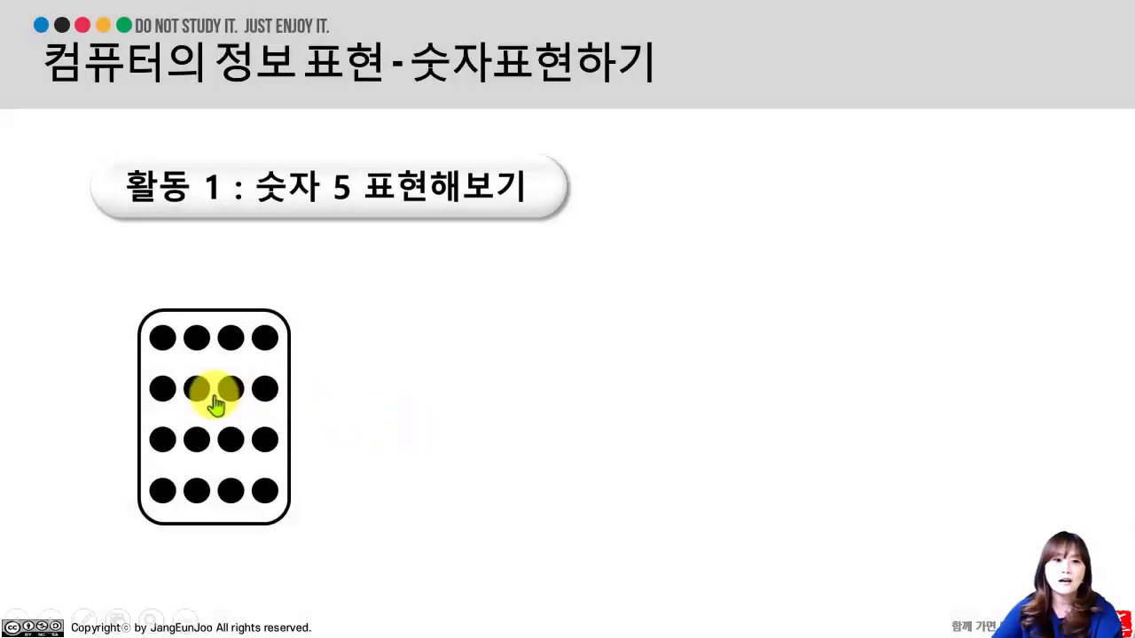
{"action": "left_click", "coordinate": [215, 404]}
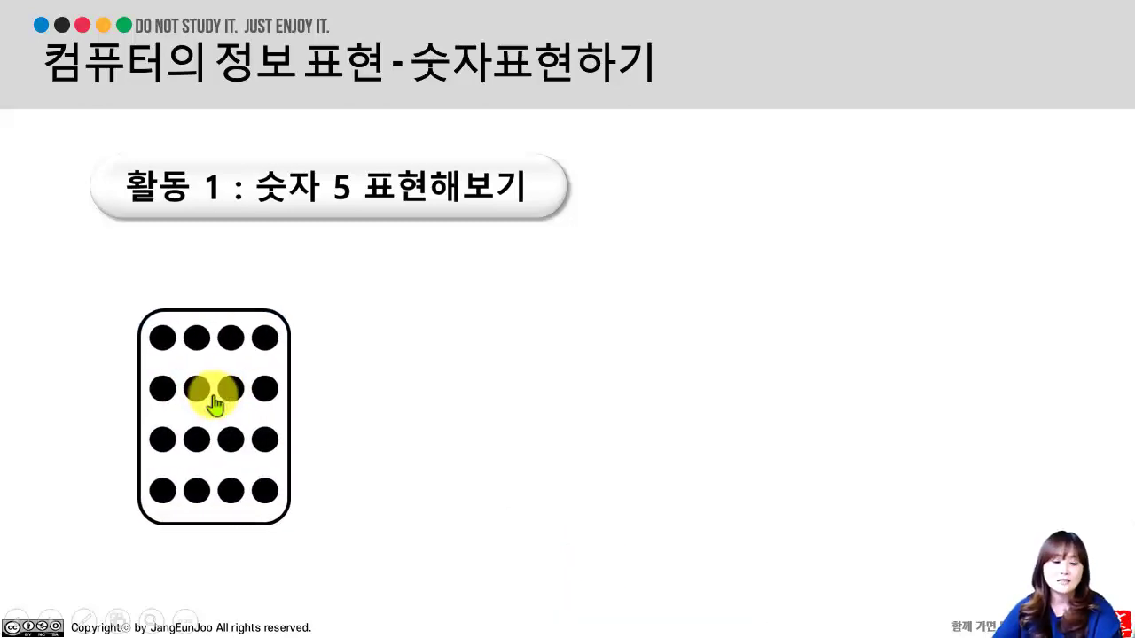
{"action": "key", "text": "Escape"}
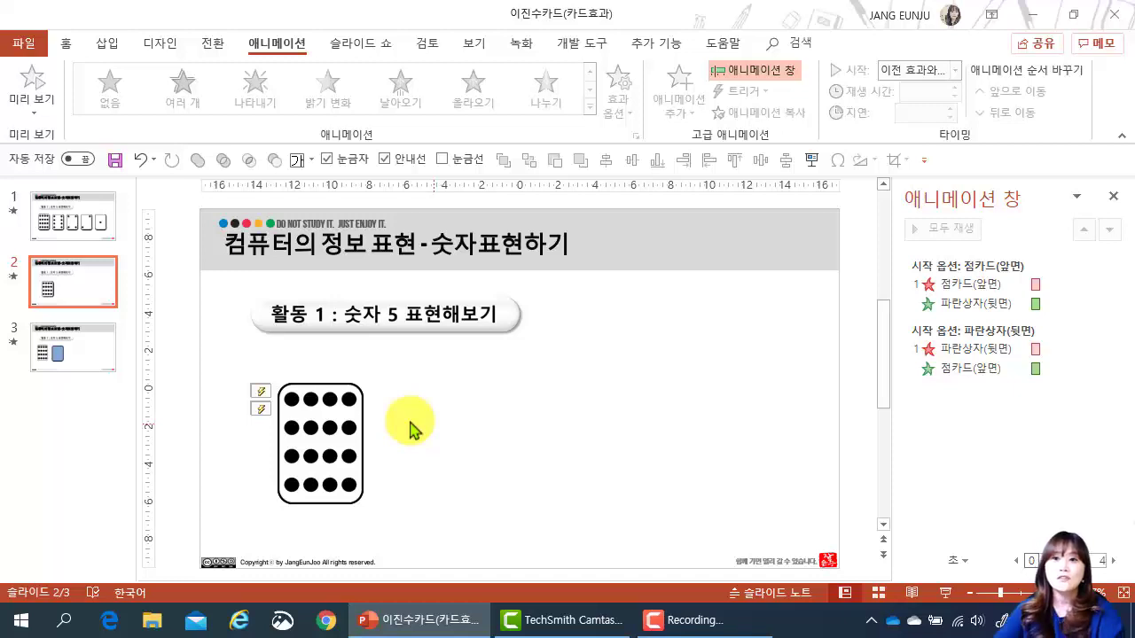
Assign the pop.wav sound to both of the dot card's animations through their effect options
{"action": "left_click", "coordinate": [344, 427]}
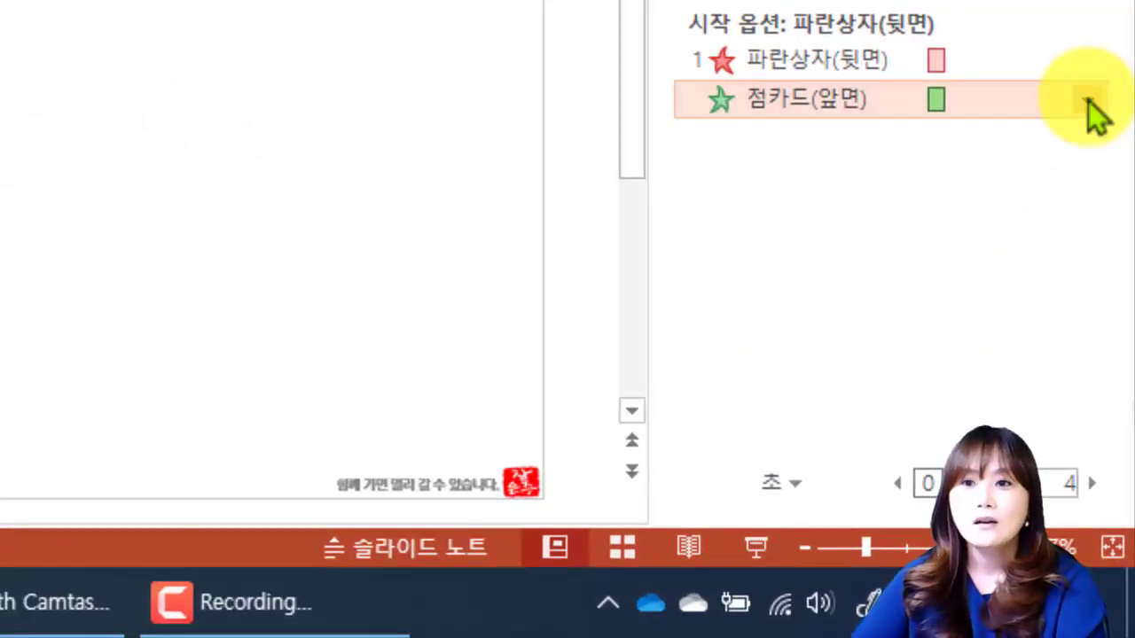
{"action": "left_click", "coordinate": [1088, 100]}
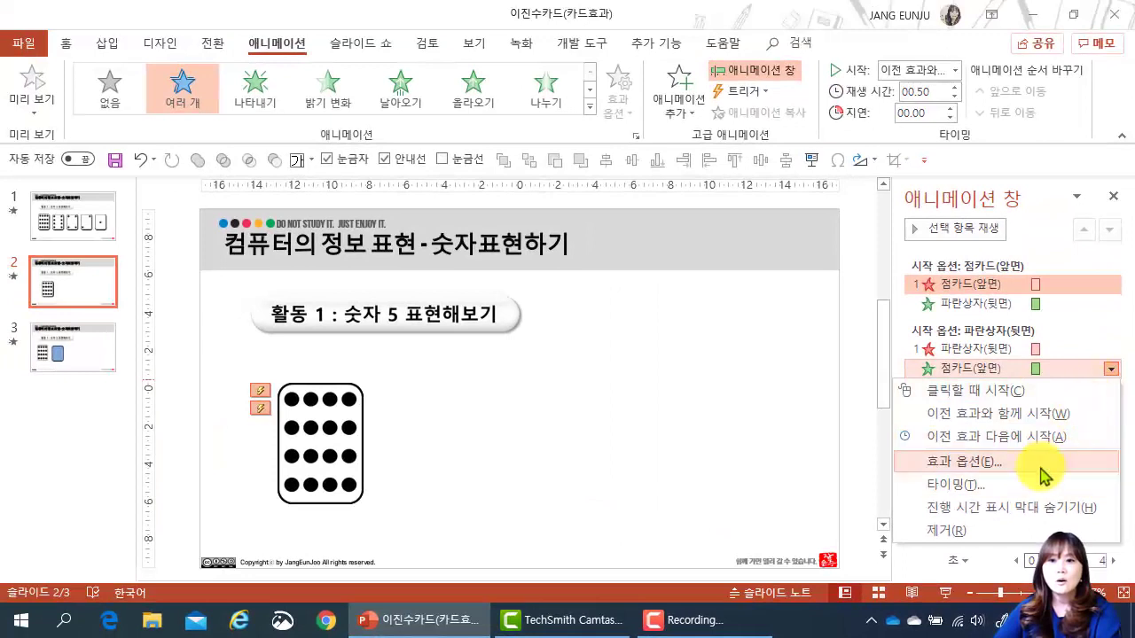
{"action": "left_click", "coordinate": [1042, 476]}
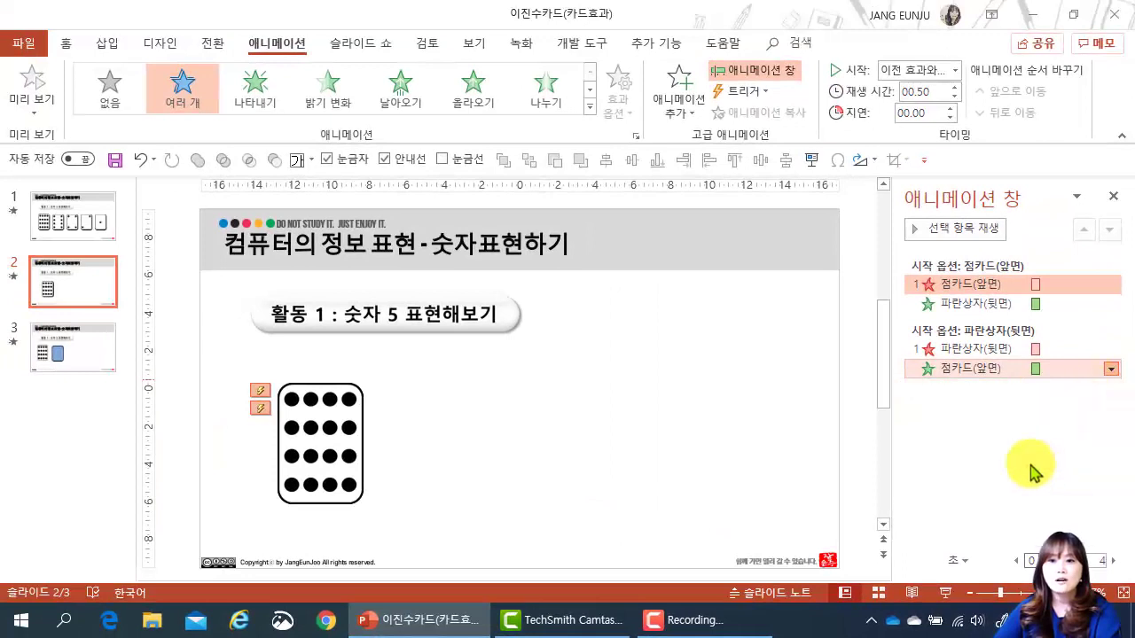
{"action": "left_click_drag", "start_coordinate": [482, 292], "coordinate": [680, 173]}
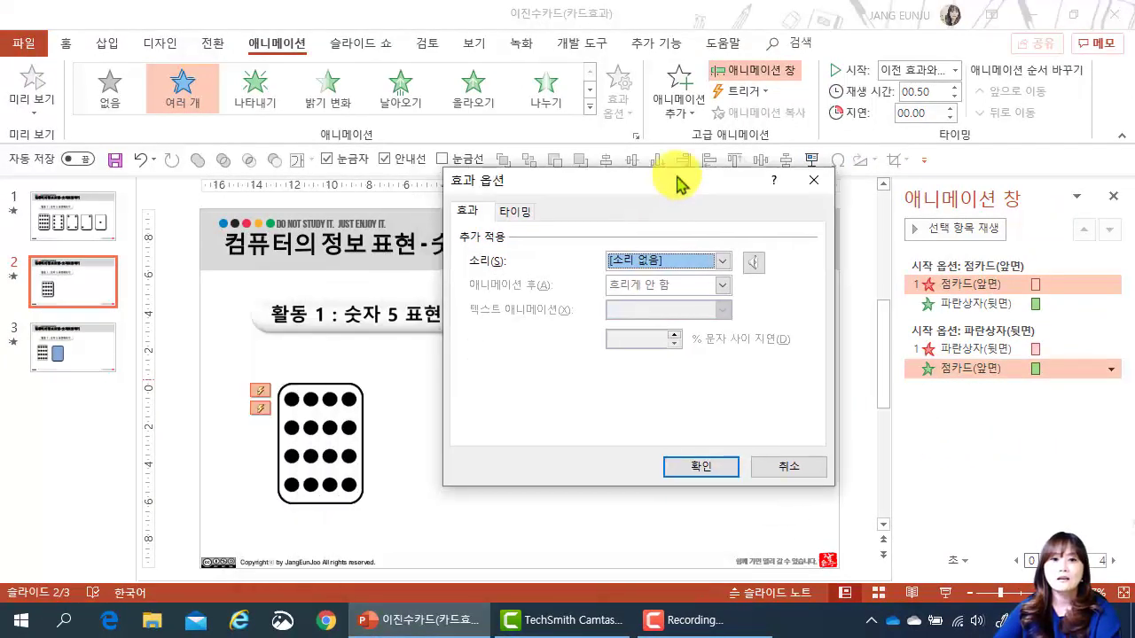
{"action": "left_click", "coordinate": [725, 261]}
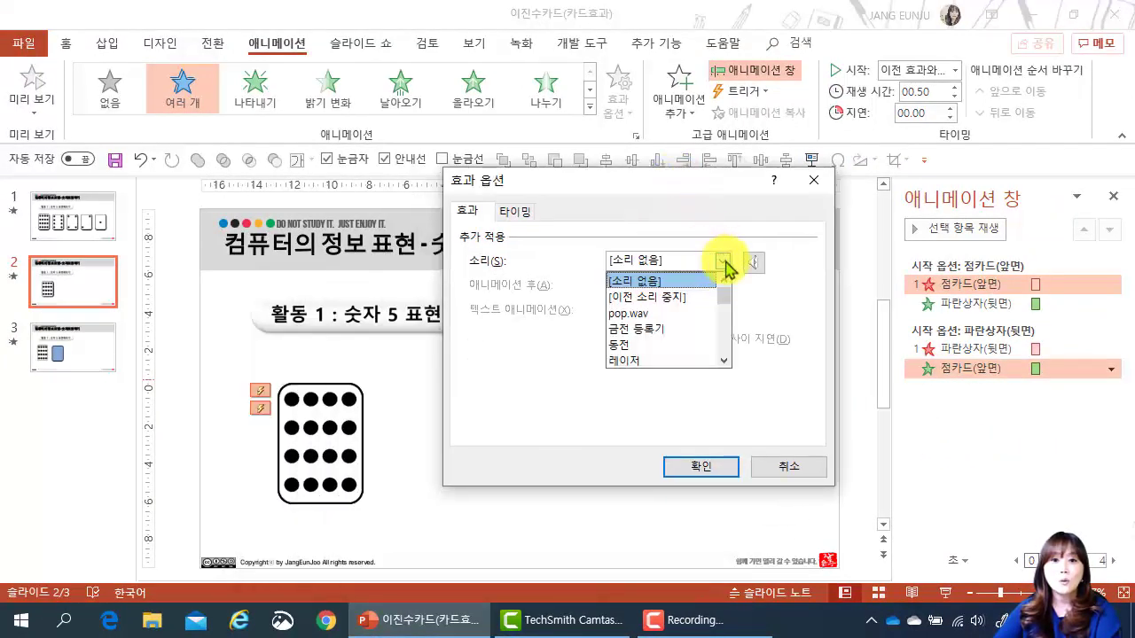
{"action": "left_click_drag", "start_coordinate": [724, 286], "coordinate": [729, 353]}
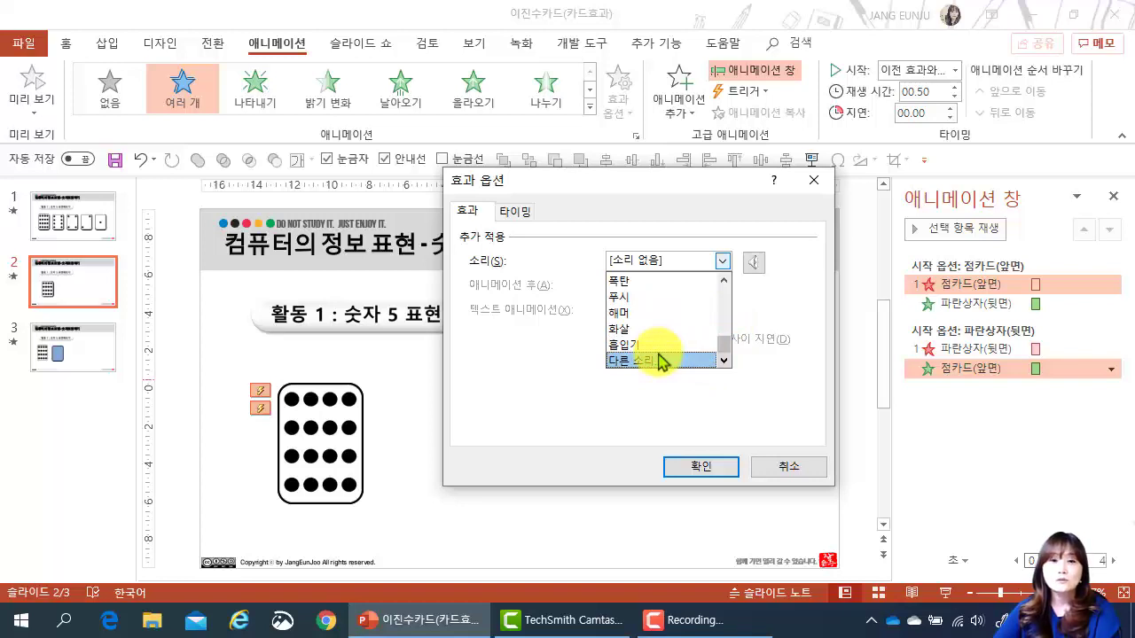
{"action": "scroll", "coordinate": [660, 361], "scroll_direction": "up", "scroll_amount": 7}
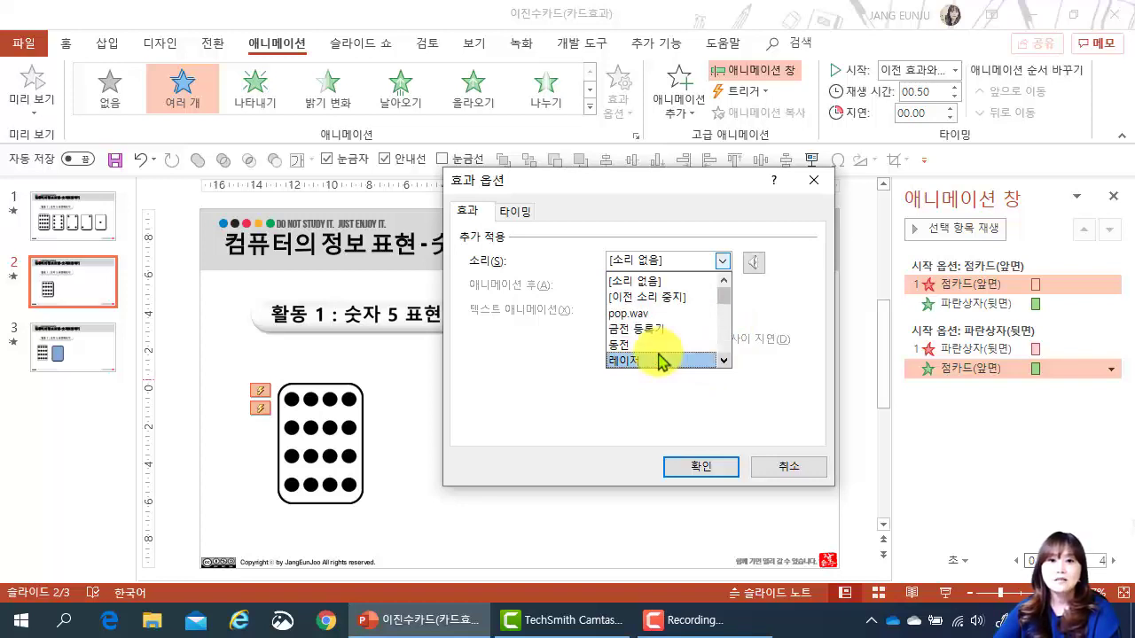
{"action": "left_click", "coordinate": [643, 314]}
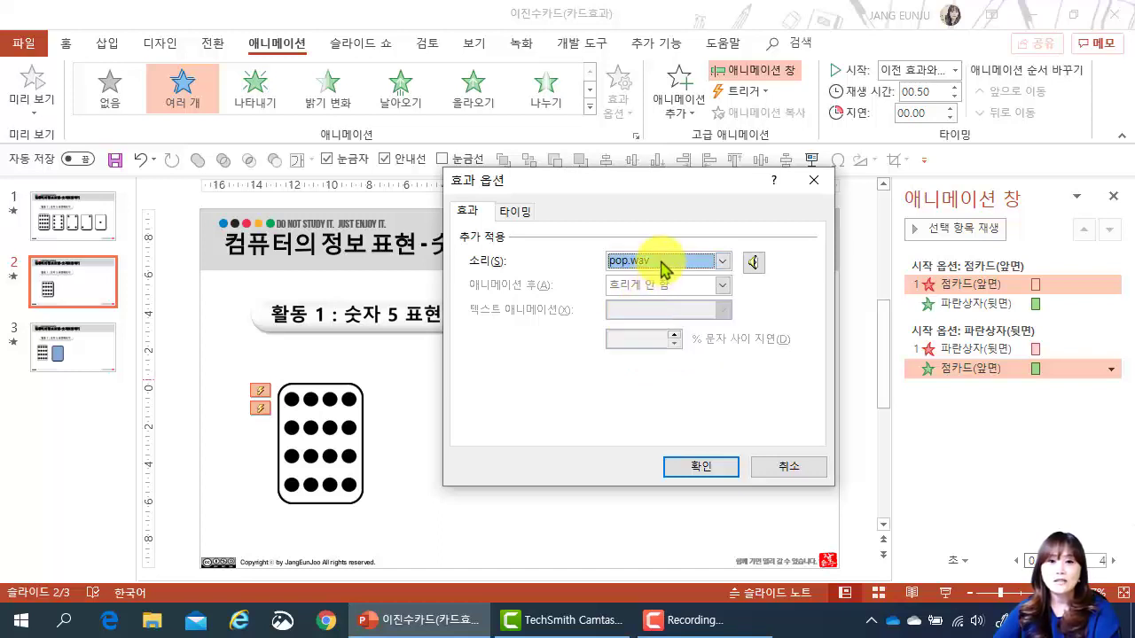
{"action": "left_click", "coordinate": [705, 470]}
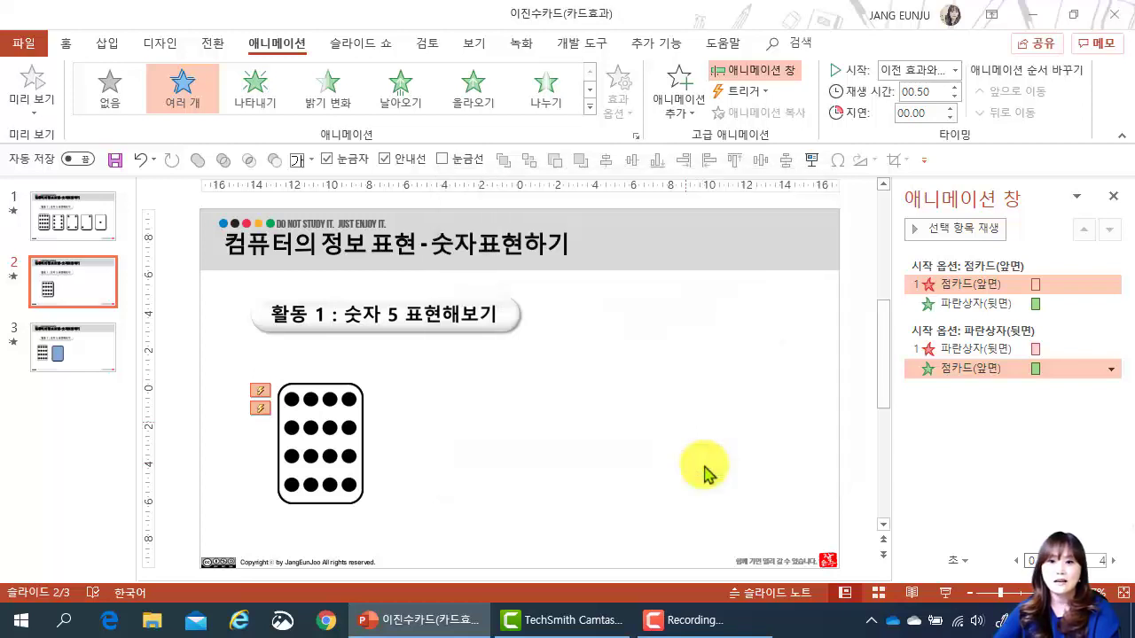
Assign the pop.wav sound to both the entrance and exit effects of the blue card
{"action": "left_click", "coordinate": [1071, 305]}
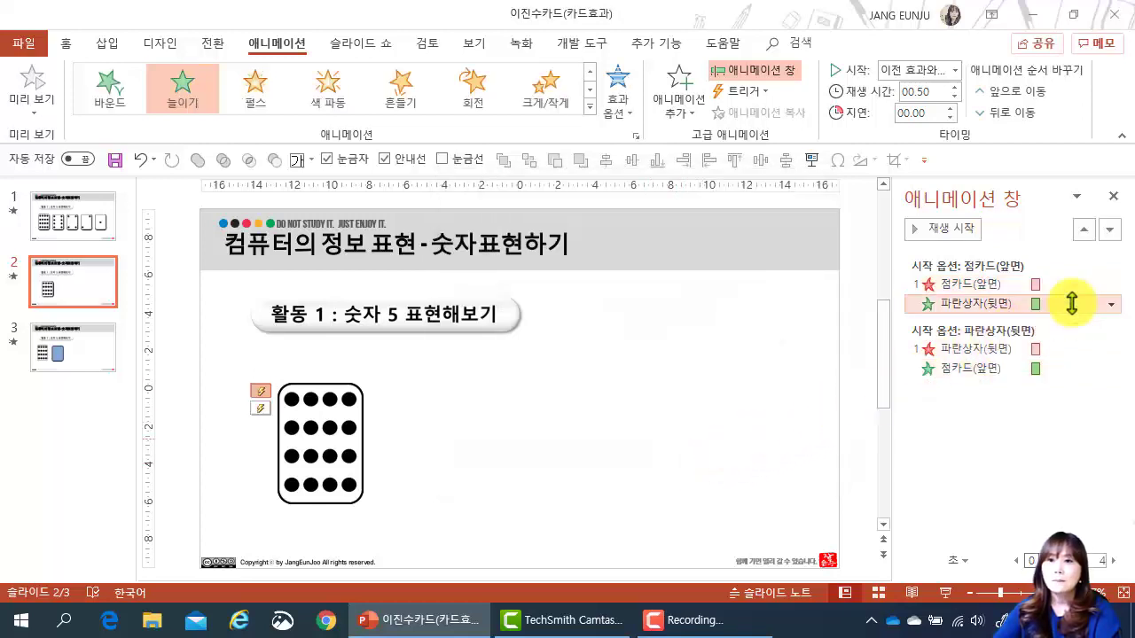
{"action": "left_click_drag", "start_coordinate": [1071, 305], "coordinate": [1063, 347]}
{"action": "left_click", "coordinate": [1110, 351]}
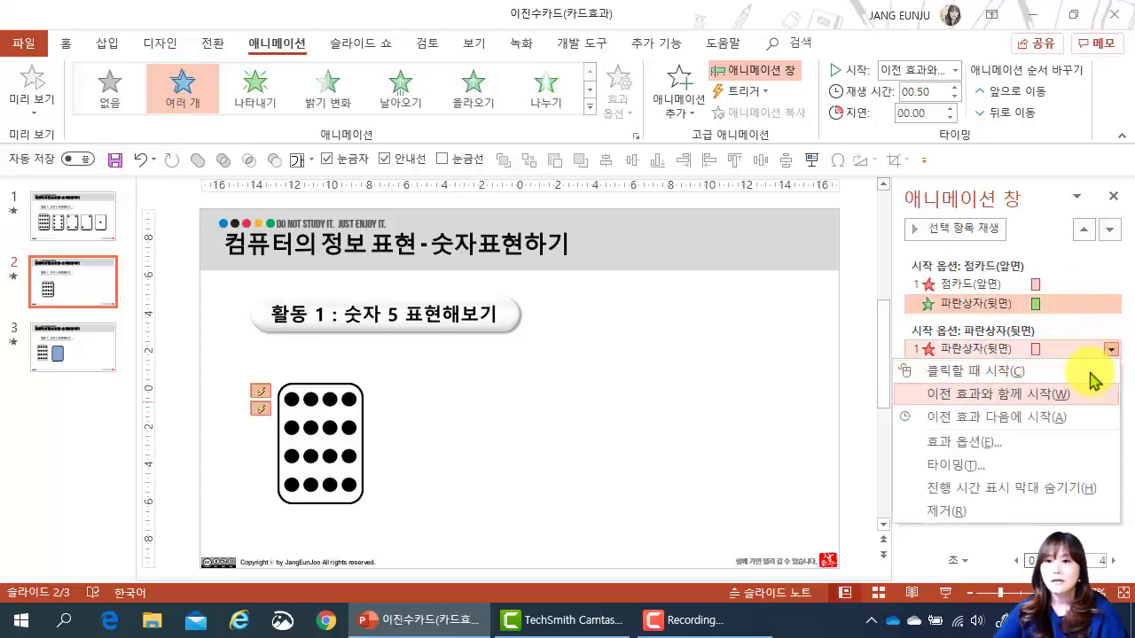
{"action": "left_click", "coordinate": [1003, 453]}
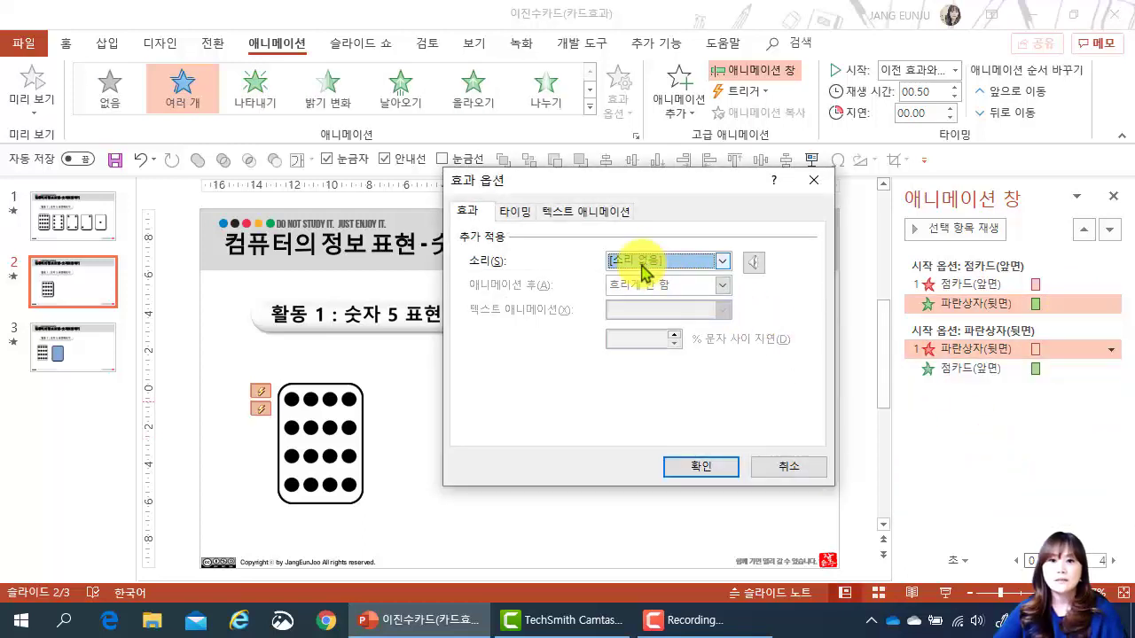
{"action": "left_click", "coordinate": [646, 260]}
{"action": "left_click", "coordinate": [636, 312]}
{"action": "left_click", "coordinate": [714, 467]}
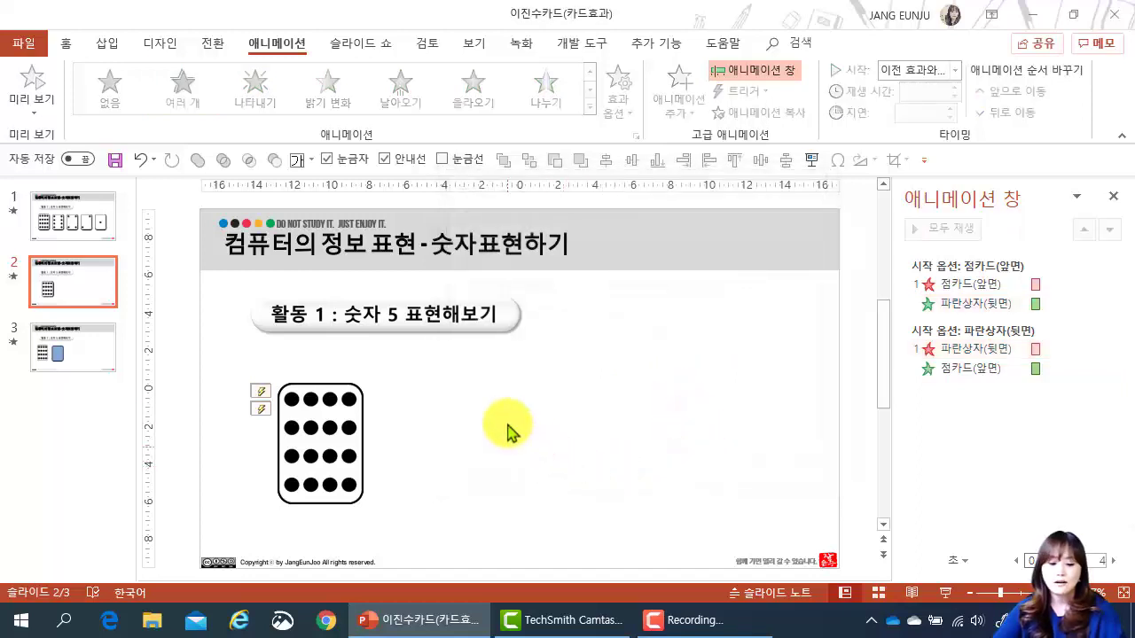
Play the current slide again to check the card flip with its sound, and exit the show
{"action": "key", "text": "shift+F5"}
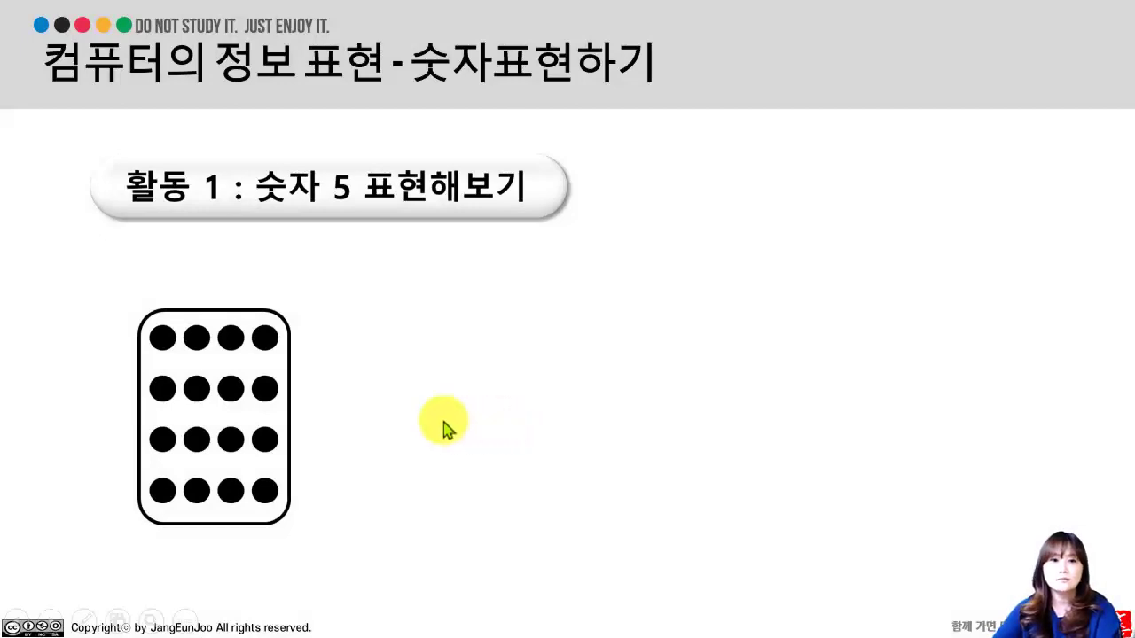
{"action": "left_click", "coordinate": [216, 406]}
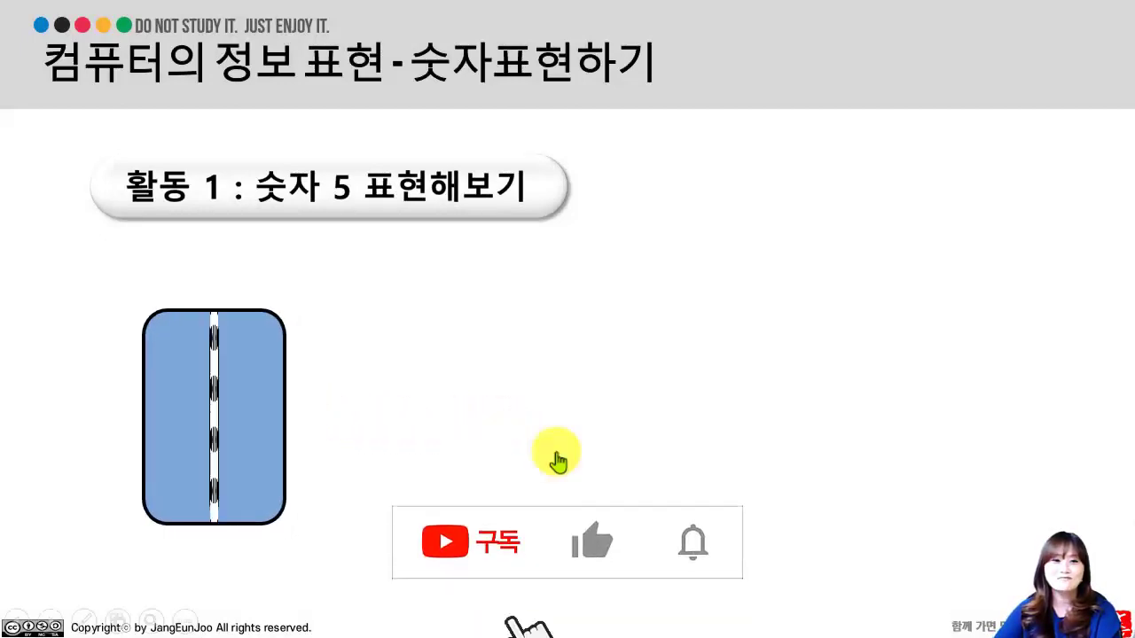
{"action": "key", "text": "Escape"}
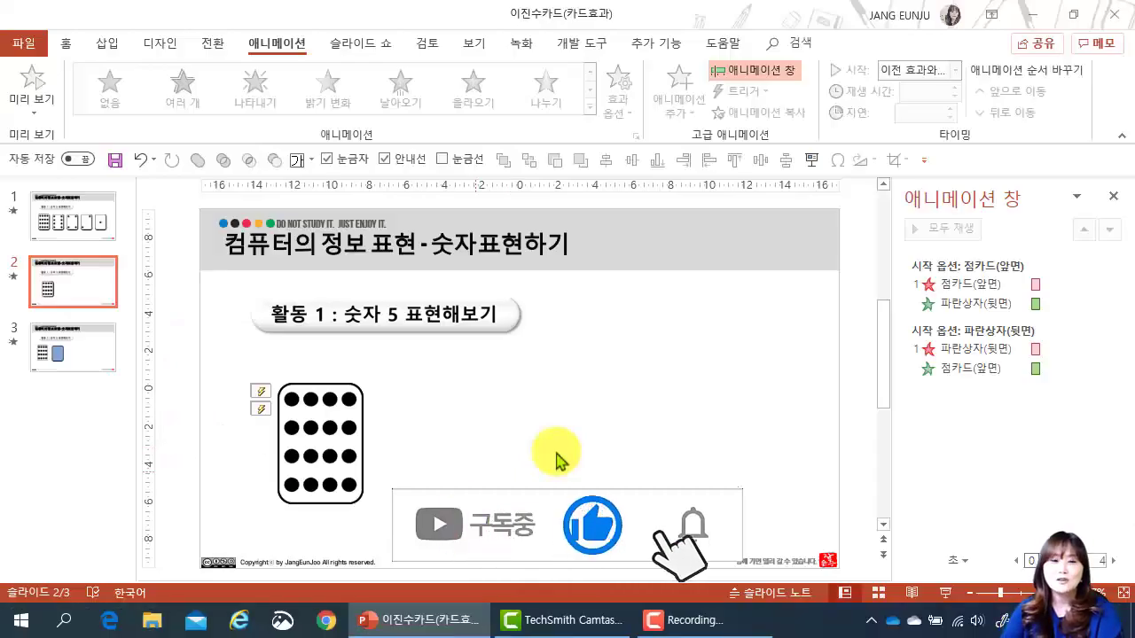